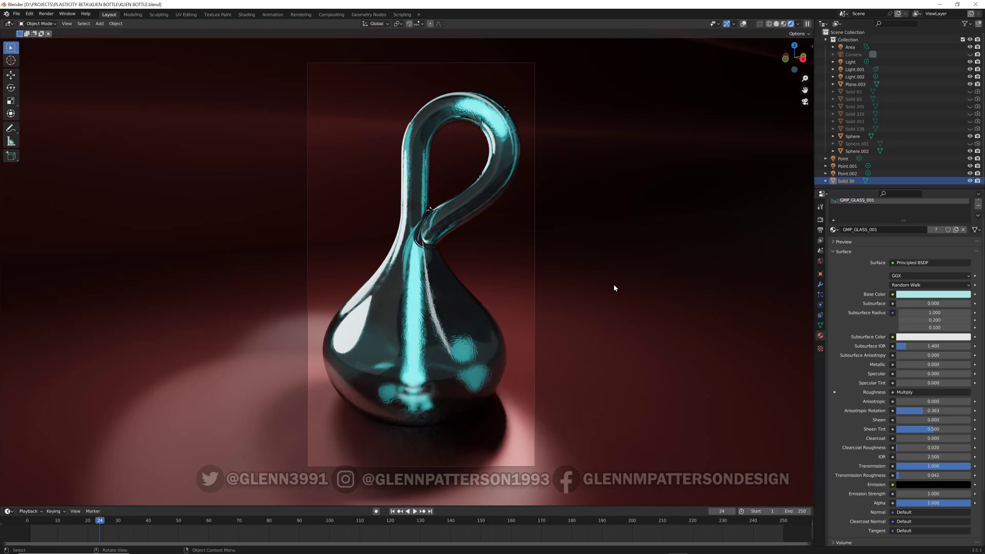
Step: Inspect the reference Klein bottle as a wireframe from several orbit angles
click(769, 24)
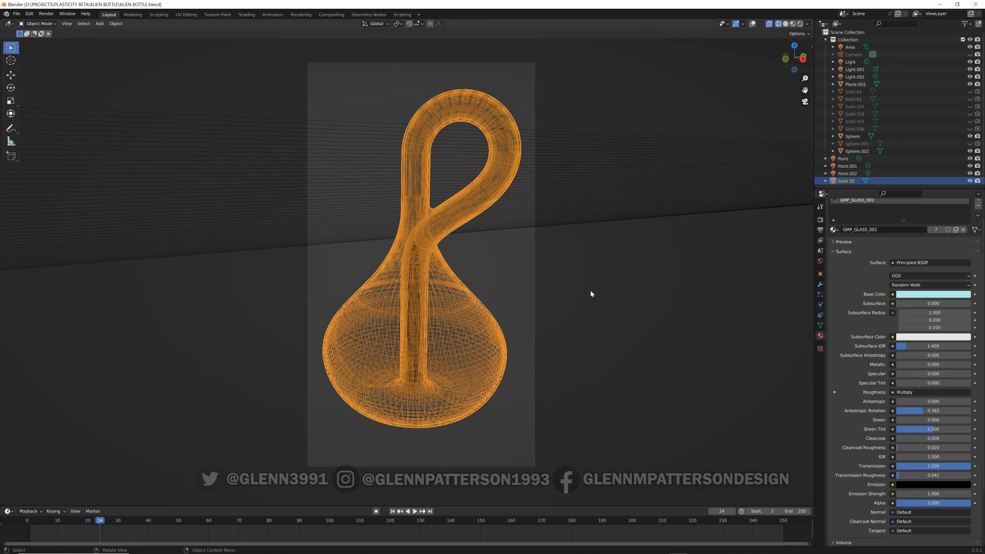
middle_drag(549, 318, 572, 326)
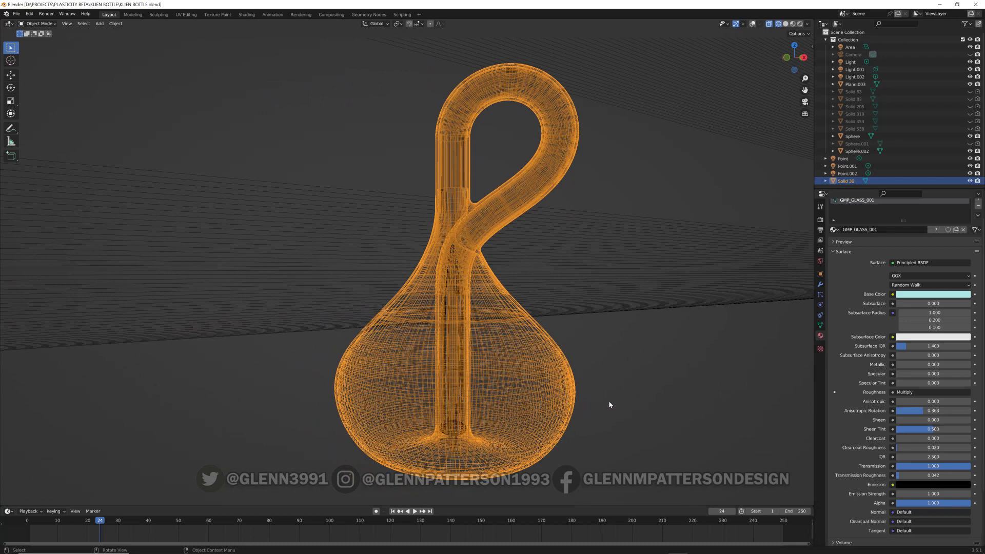
middle_drag(610, 404, 611, 334)
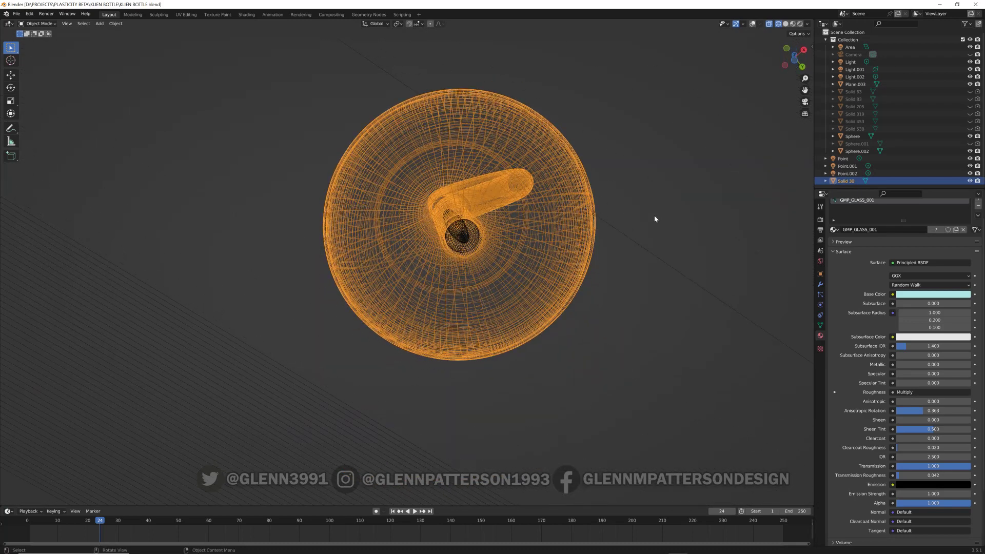
middle_drag(654, 219, 649, 301)
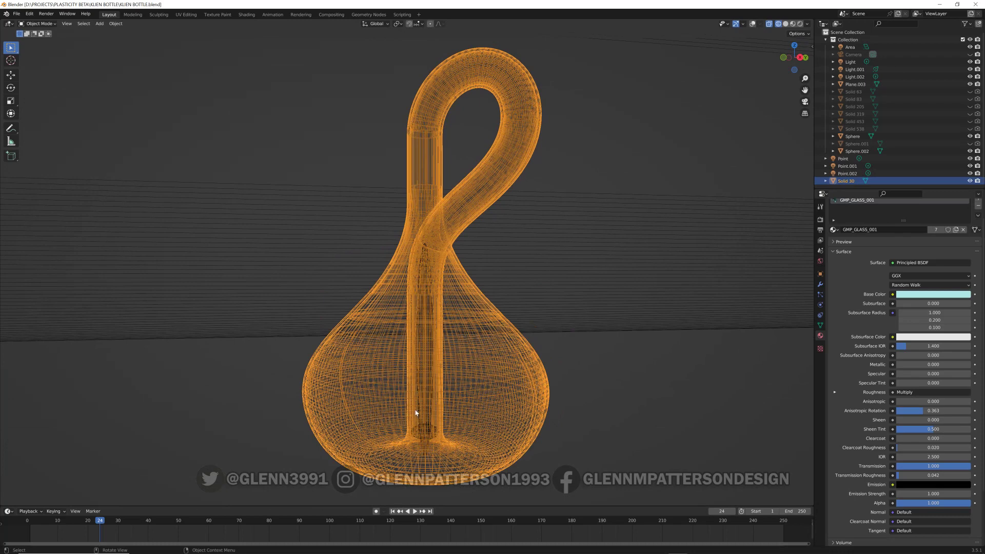
middle_drag(657, 348, 628, 353)
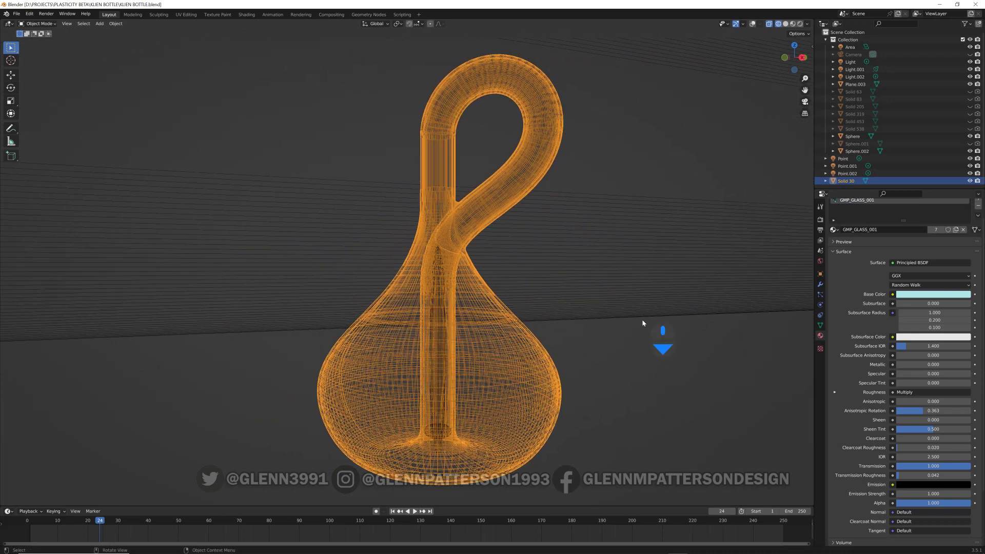
scroll(643, 324, down, 5)
scroll(639, 311, up, 4)
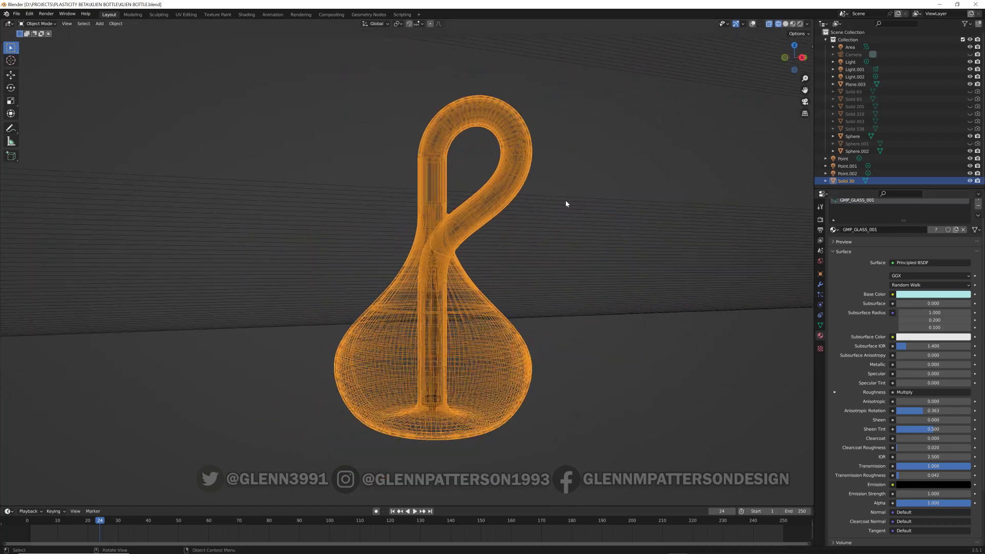
Step: Restore the rendered camera view, review the Wikipedia Klein bottle article, then switch to Plasticity
key(KP_0)
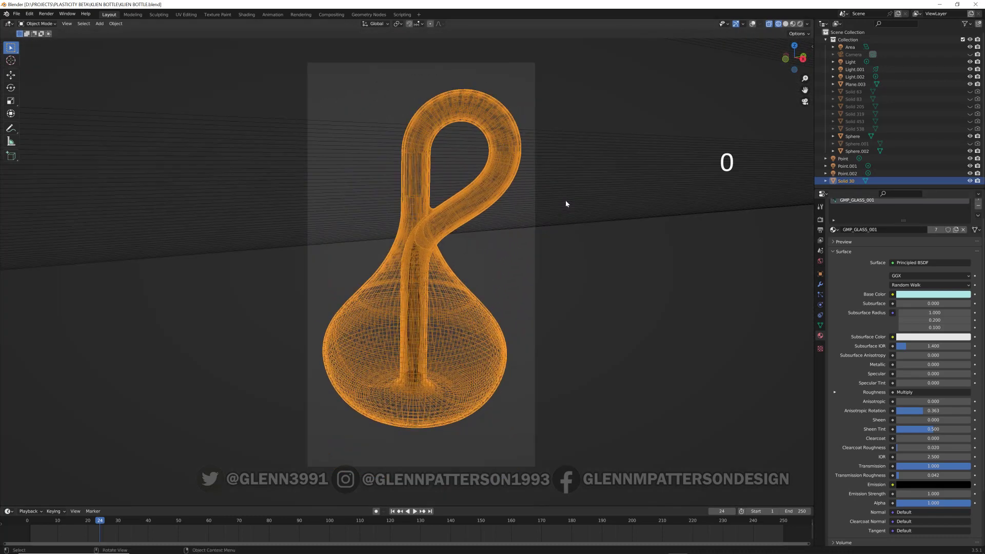
click(799, 26)
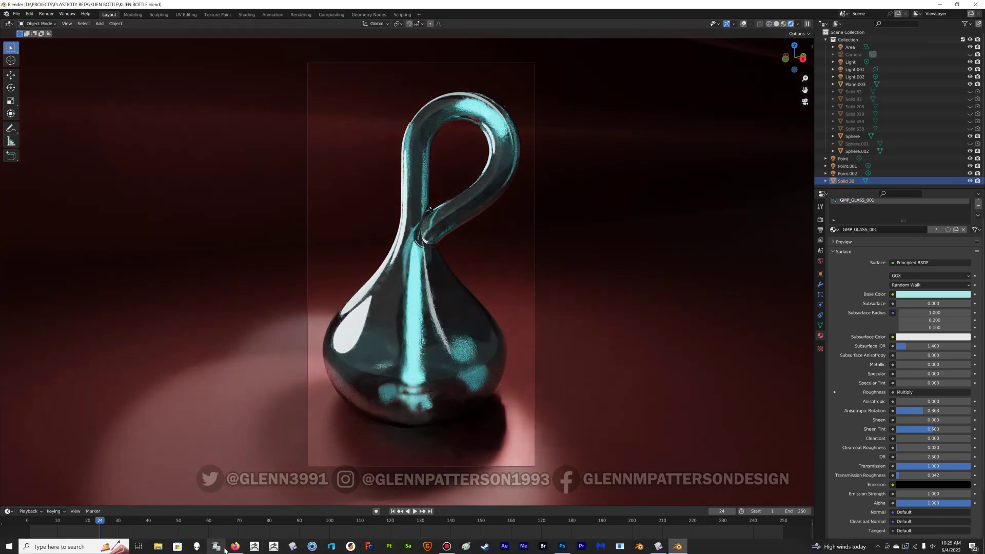
click(235, 547)
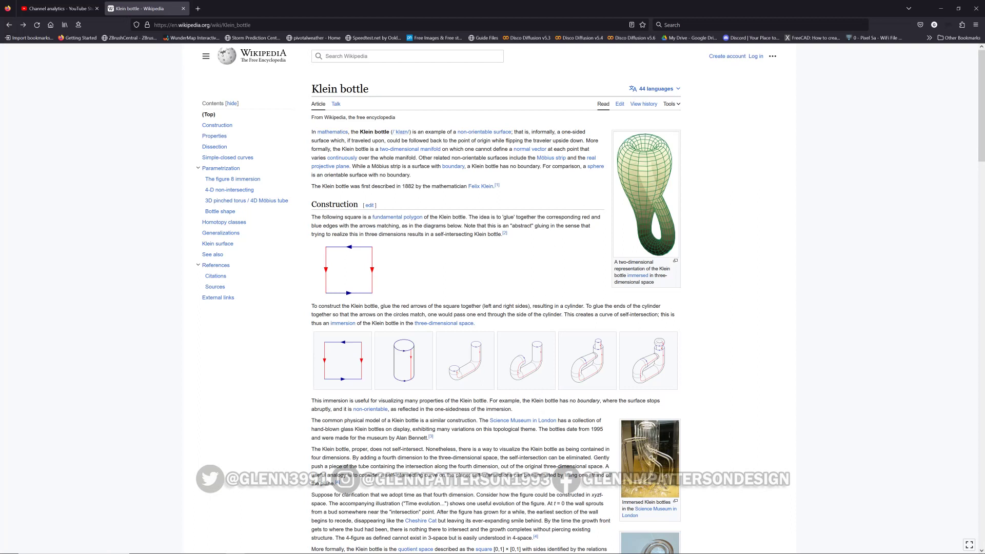
click(656, 548)
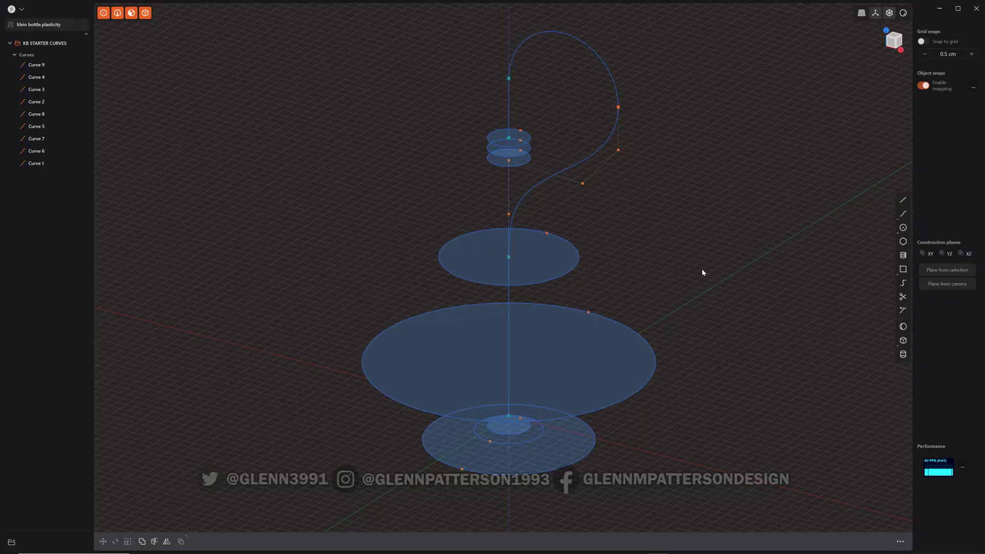
Step: Frame the starter curves from the front, then select the S-shaped spine Curve 8
middle_drag(689, 275, 704, 274)
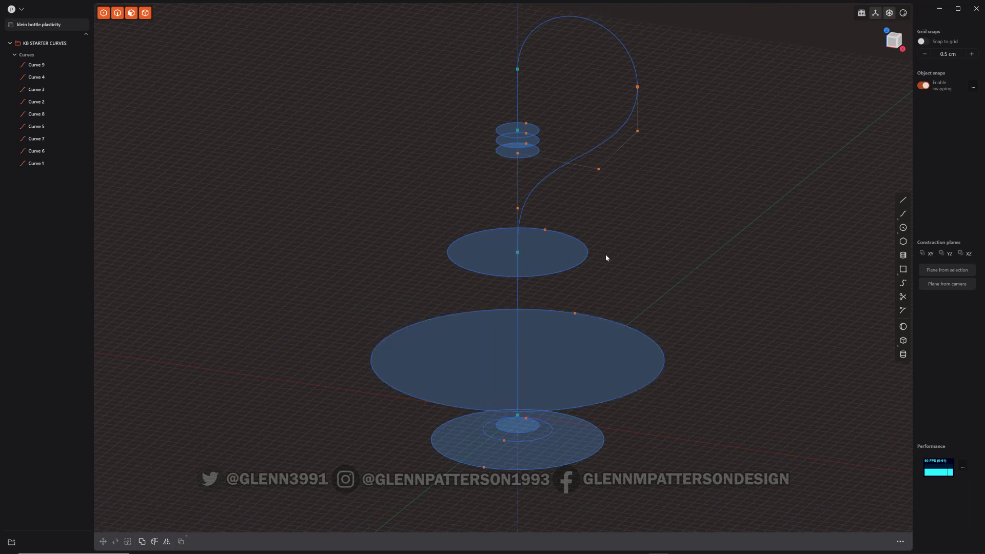
click(893, 44)
middle_drag(784, 144, 638, 227)
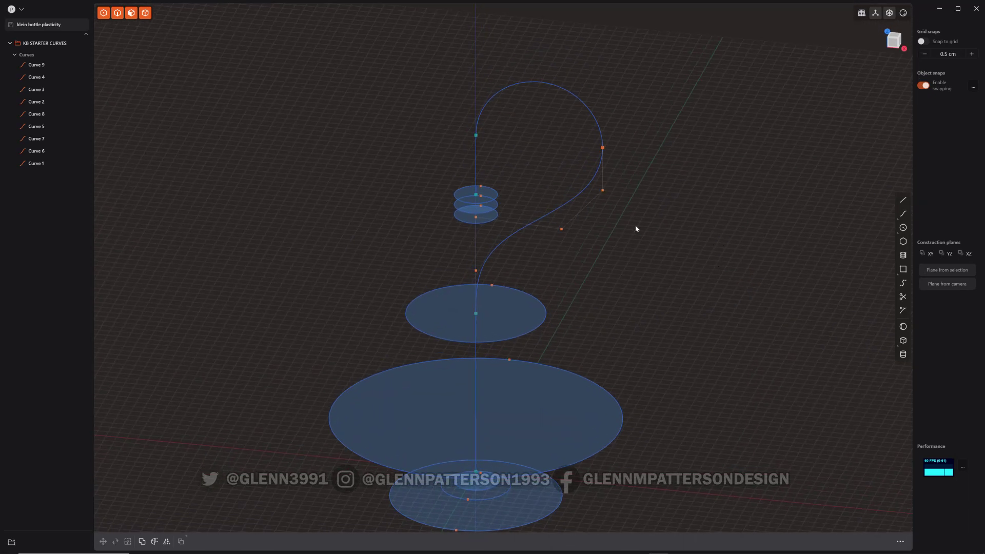
click(493, 330)
click(531, 80)
Step: Pipe the S-curve with a 1 cm section size
key(p)
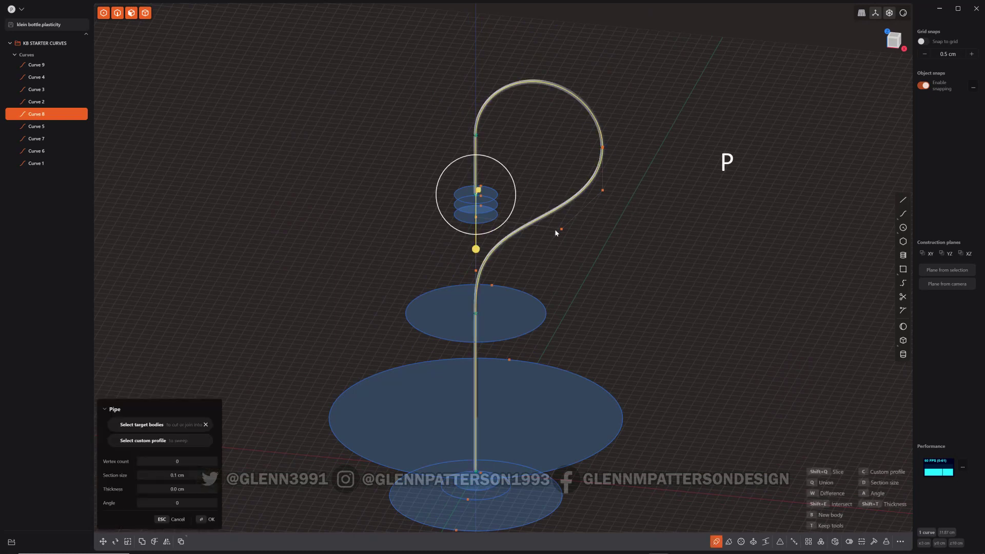
click(196, 475)
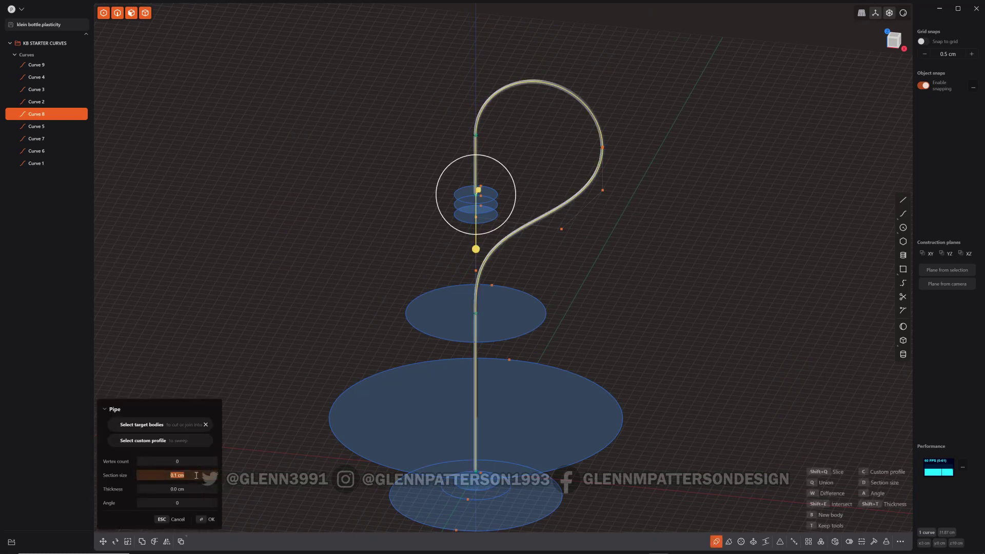
text(1)
key(Return)
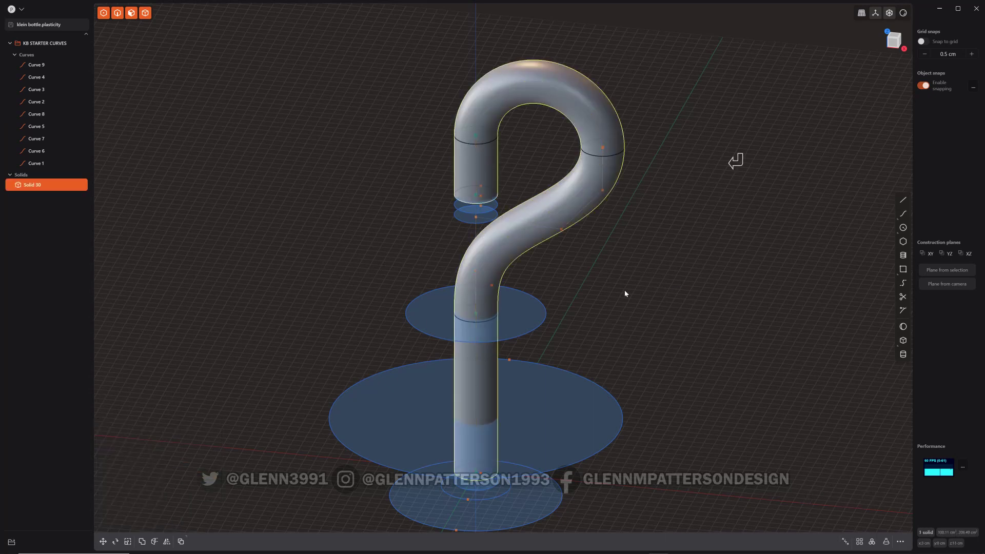
Step: Hide the curves and delete the pipe's top and bottom end faces, leaving open tube Sheet 30
key(shift+h)
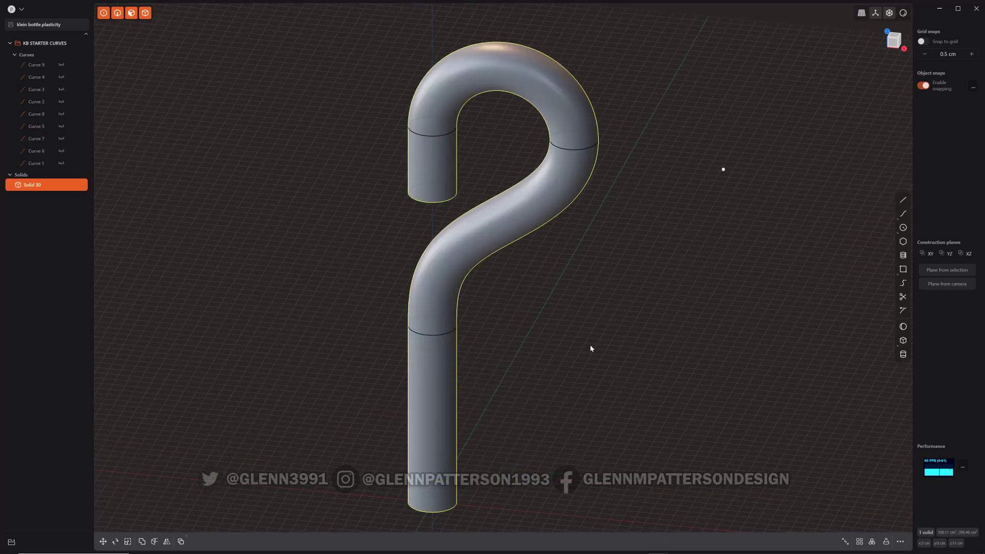
middle_drag(592, 348, 623, 225)
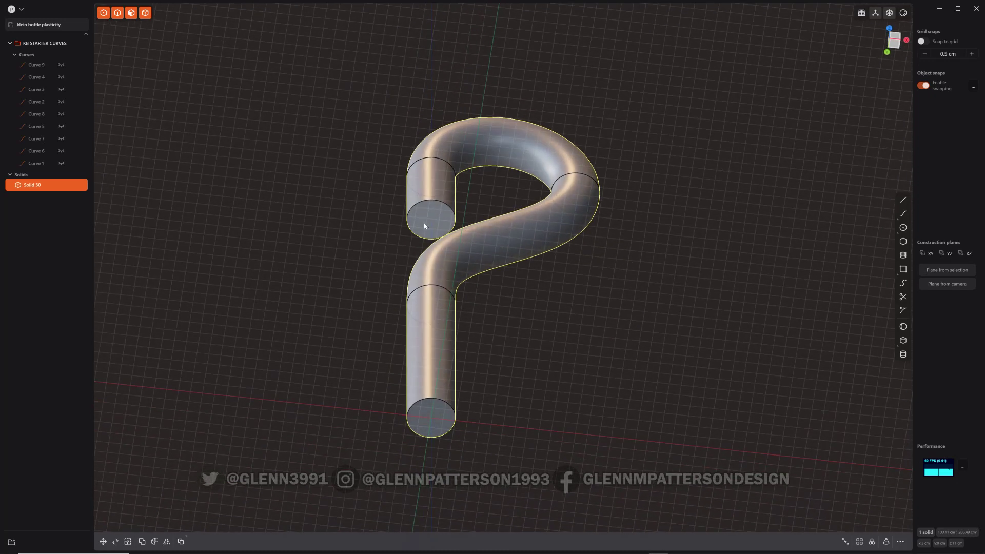
click(426, 221)
key(o)
shift+click(432, 416)
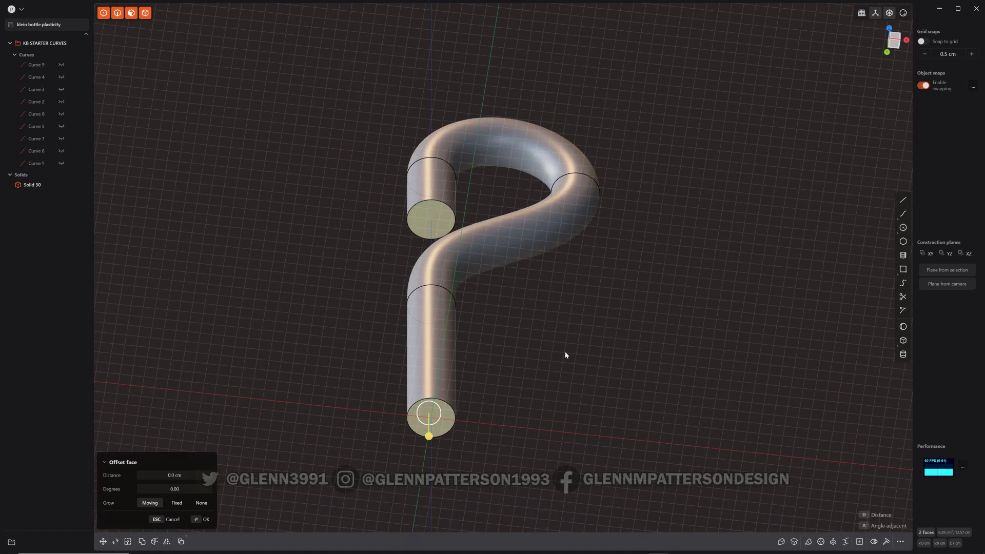
key(Escape)
key(shift+BackSpace)
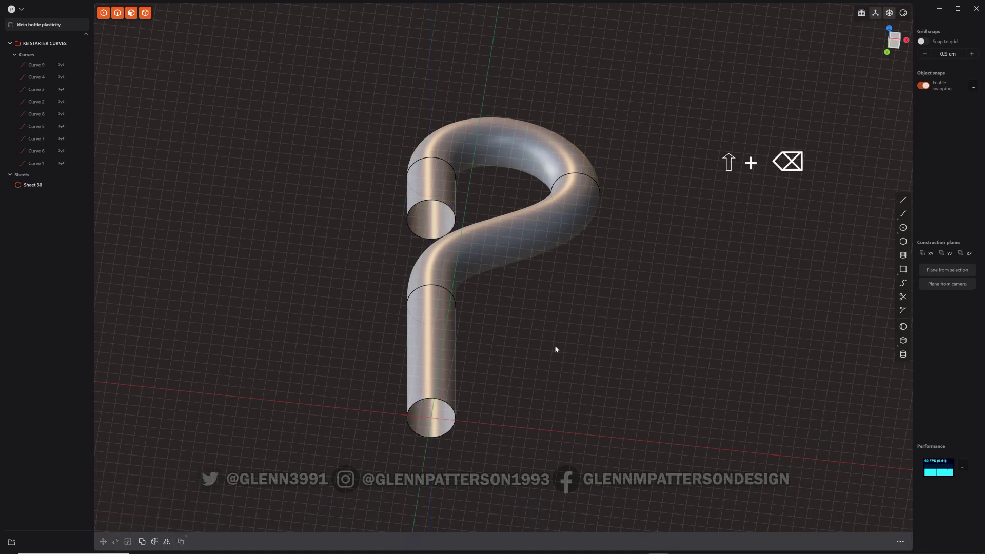
Step: Loft through the three small rings, three discs and bottom rings Curves 1 and 9
middle_drag(713, 286, 663, 398)
click(503, 214)
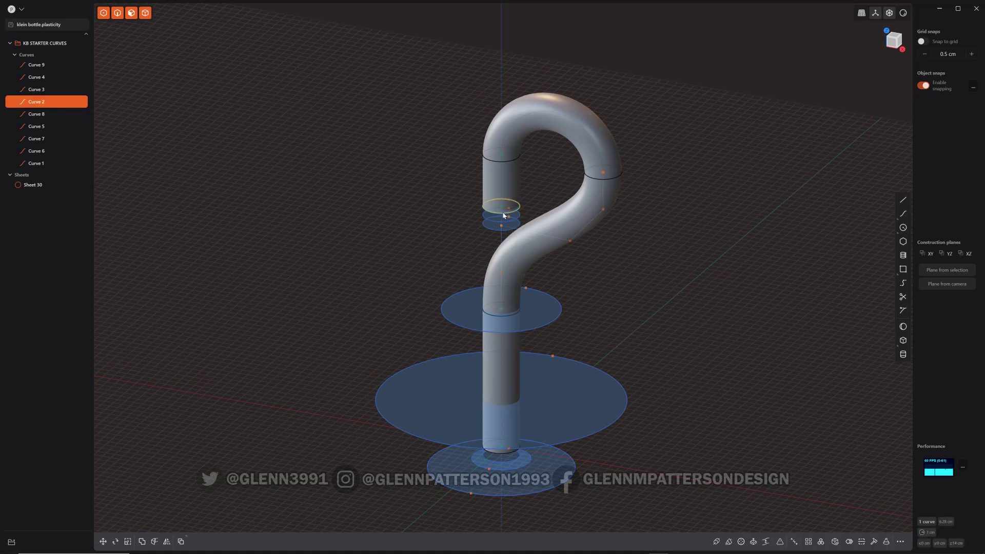
shift+click(490, 225)
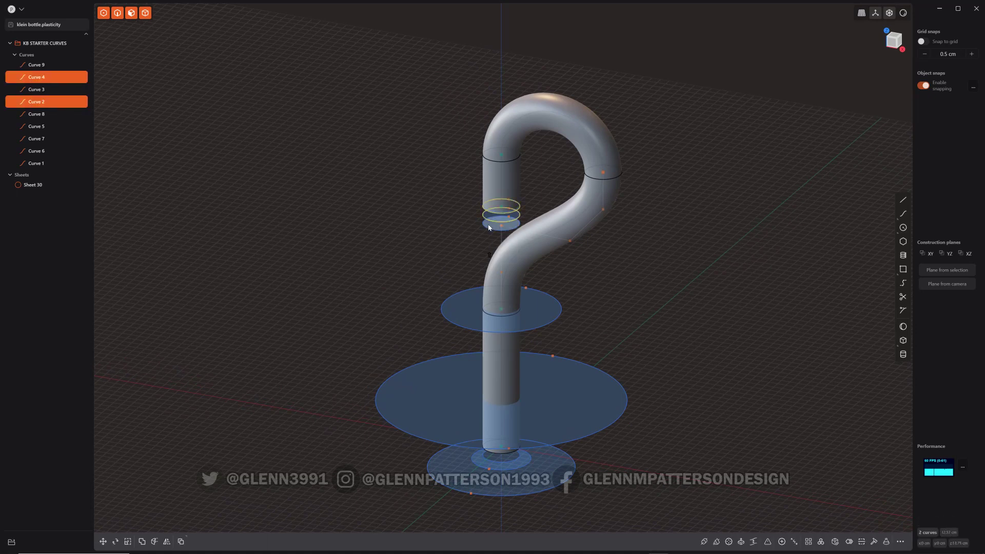
shift+click(490, 230)
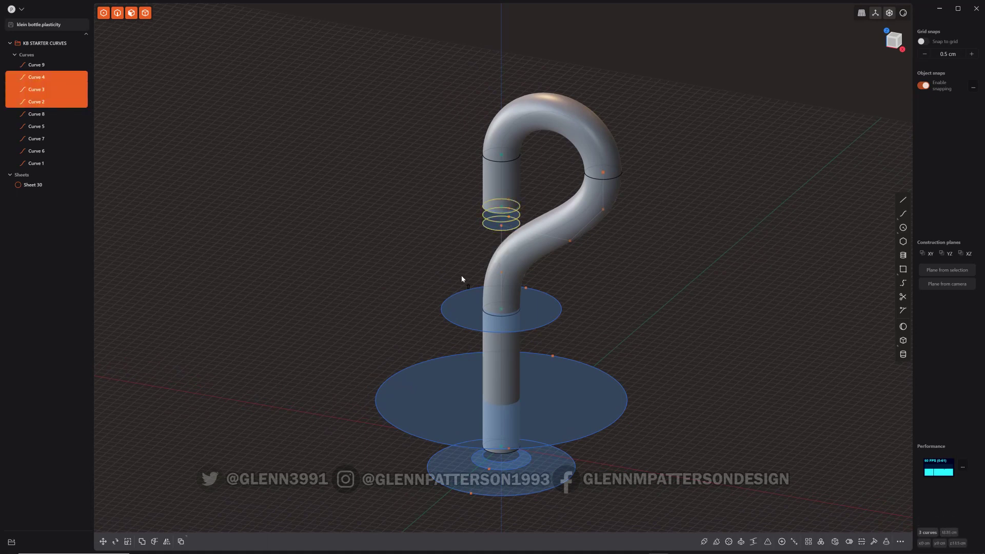
shift+click(451, 325)
shift+click(398, 432)
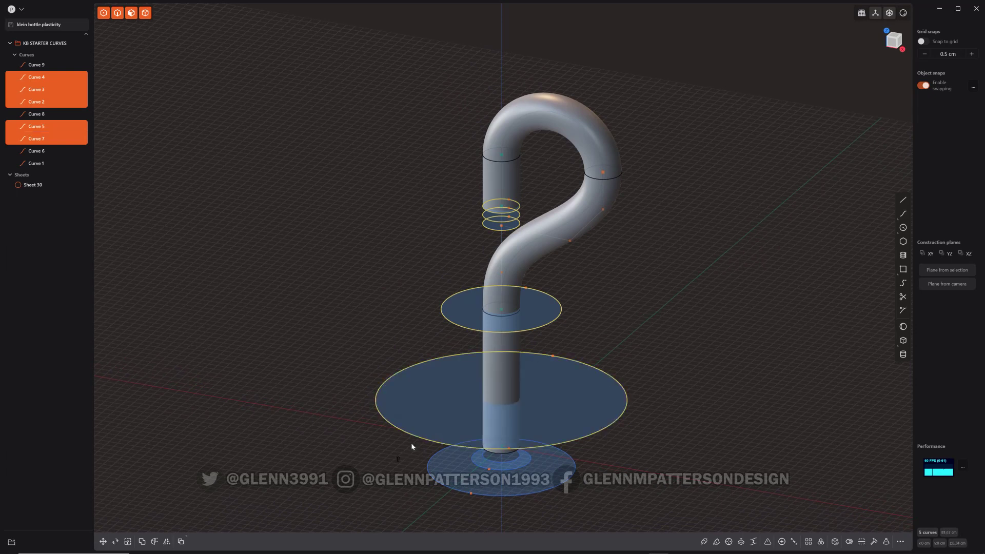
shift+click(439, 489)
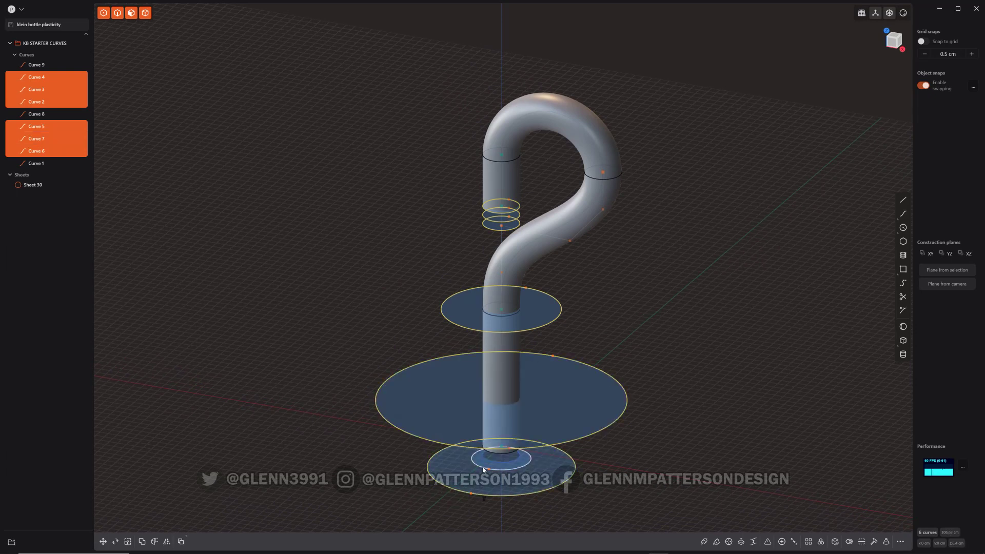
shift+click(483, 469)
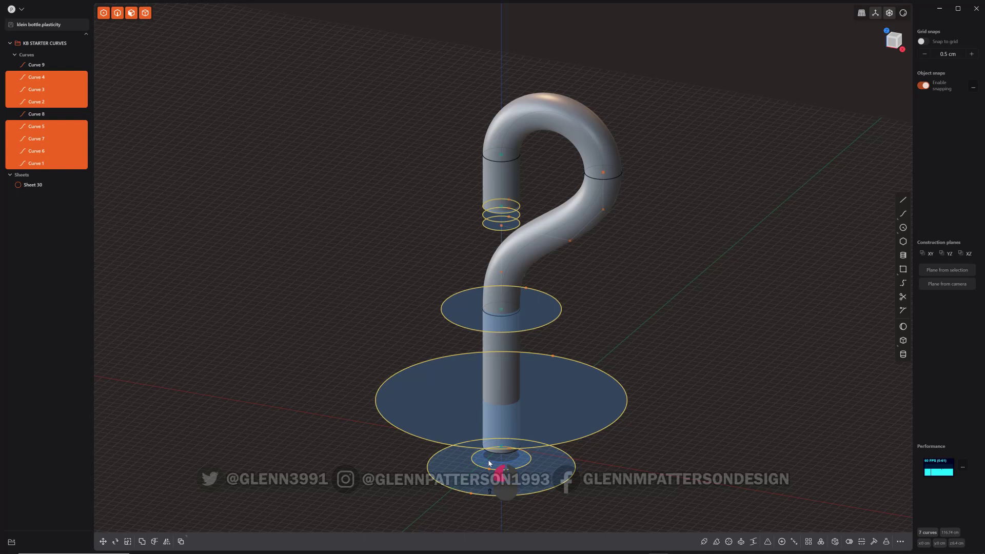
shift+click(489, 463)
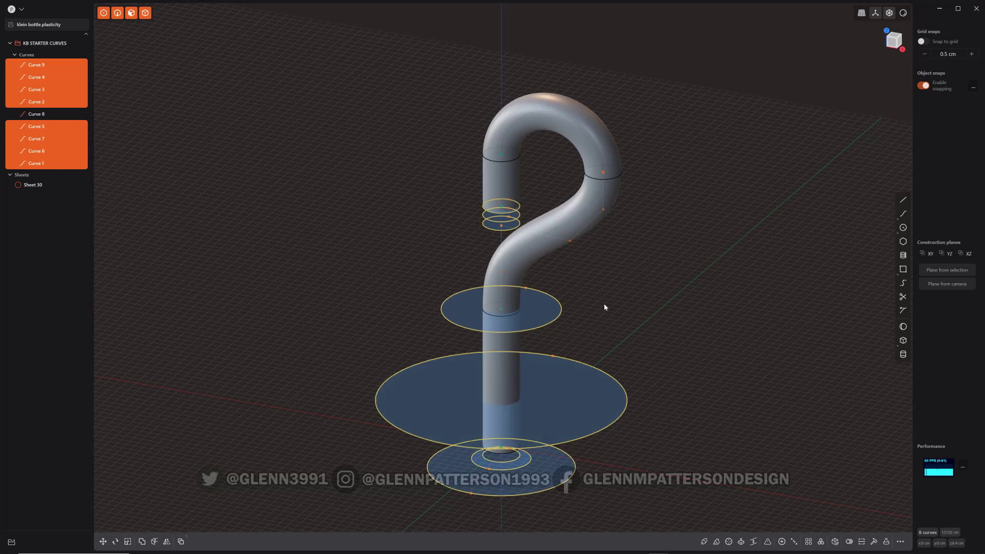
key(l)
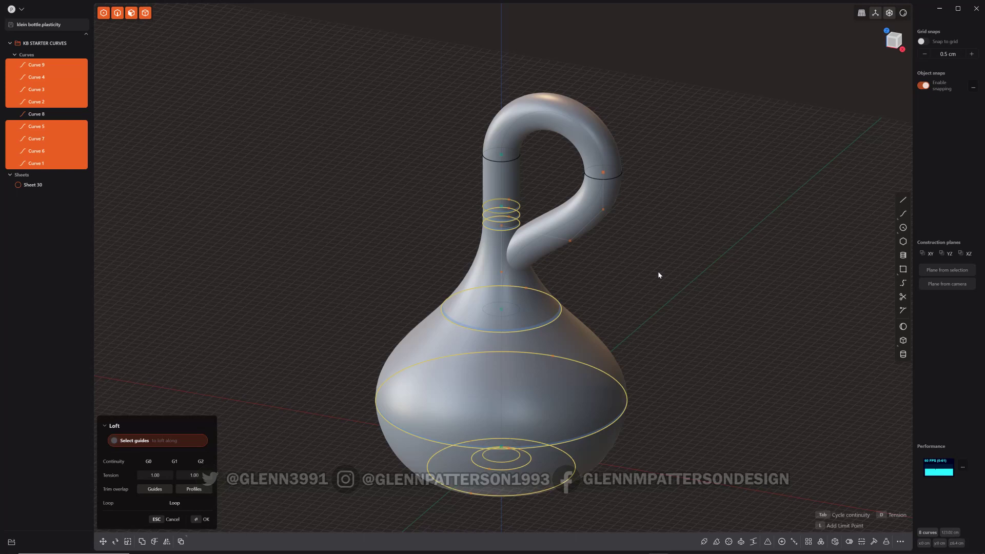
key(Return)
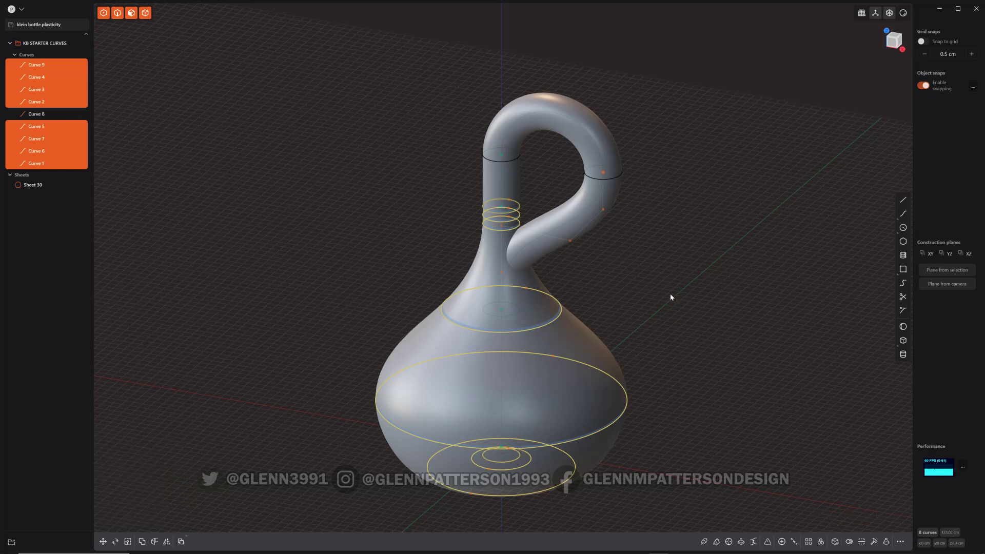
middle_drag(631, 298, 780, 276)
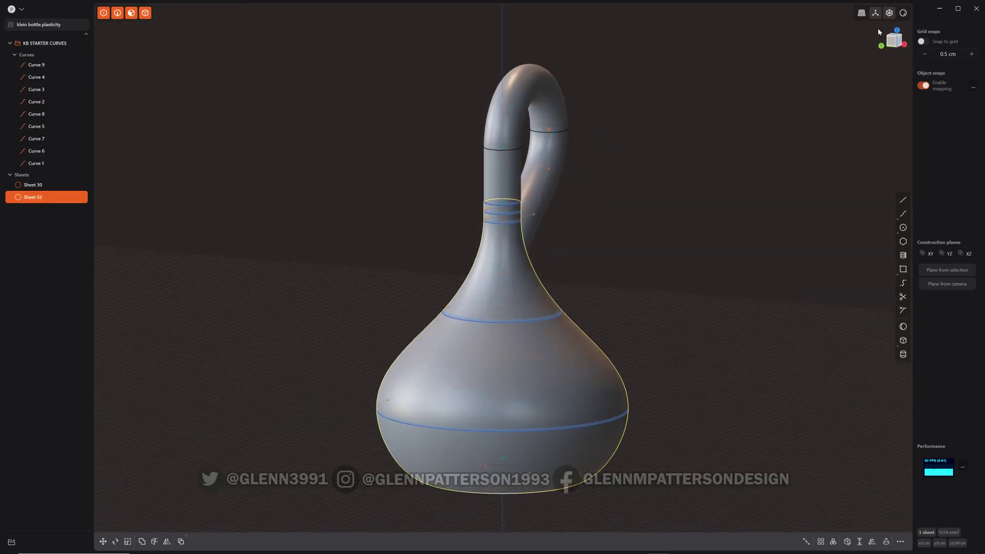
Step: Draw a vertical line along the bottle's centre axis in front view
click(895, 43)
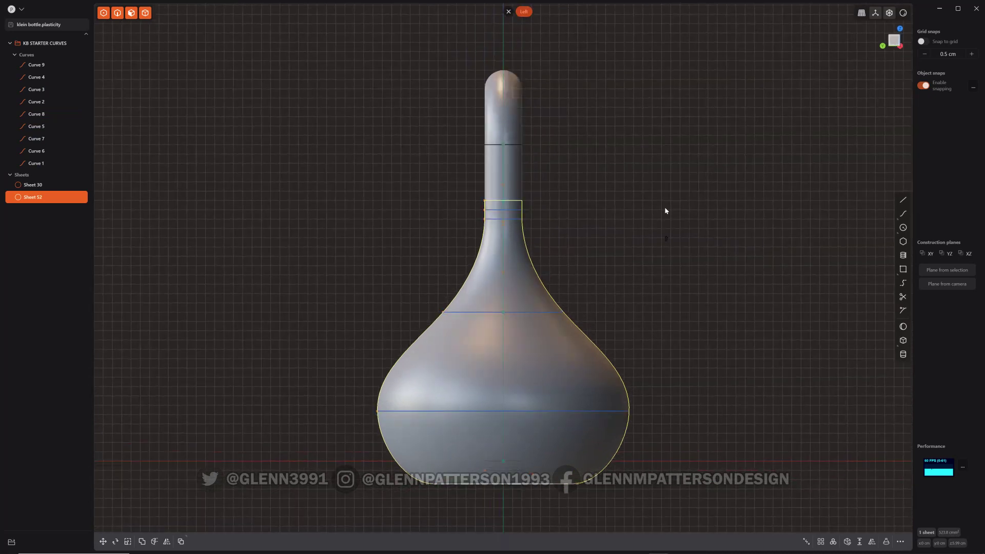
key(shift+a)
click(504, 41)
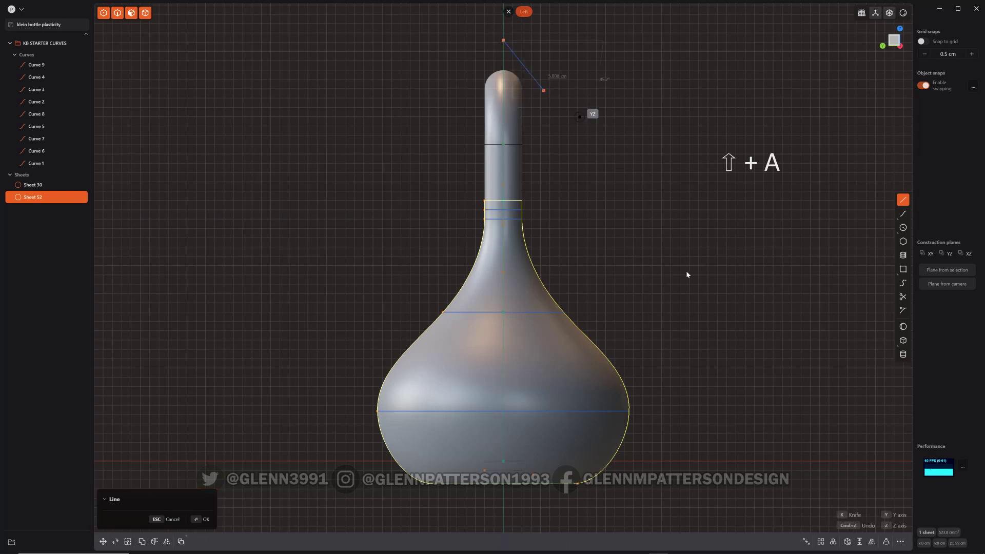
click(519, 510)
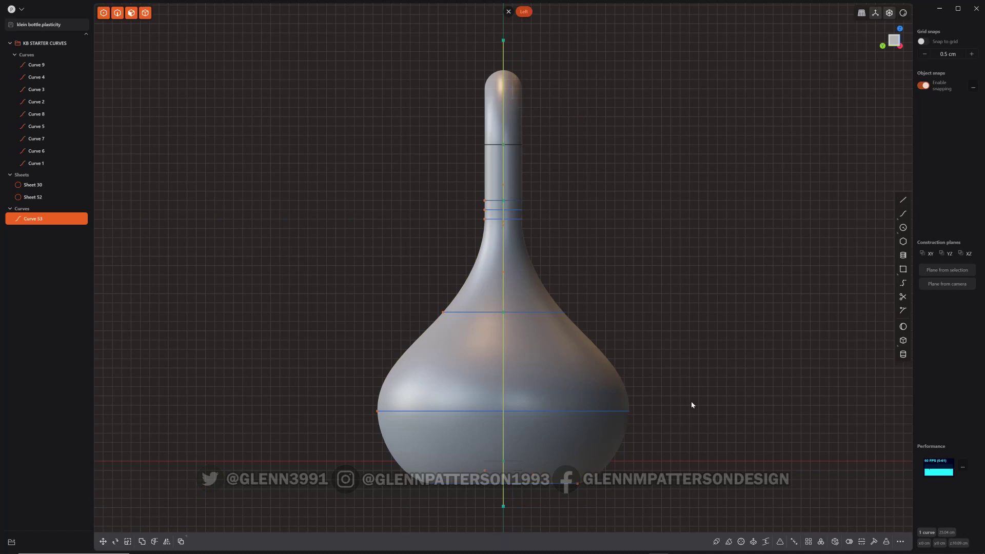
Step: Cut the bottle body with the line, then delete the unwanted half and the line
key(c)
drag(575, 176, 512, 253)
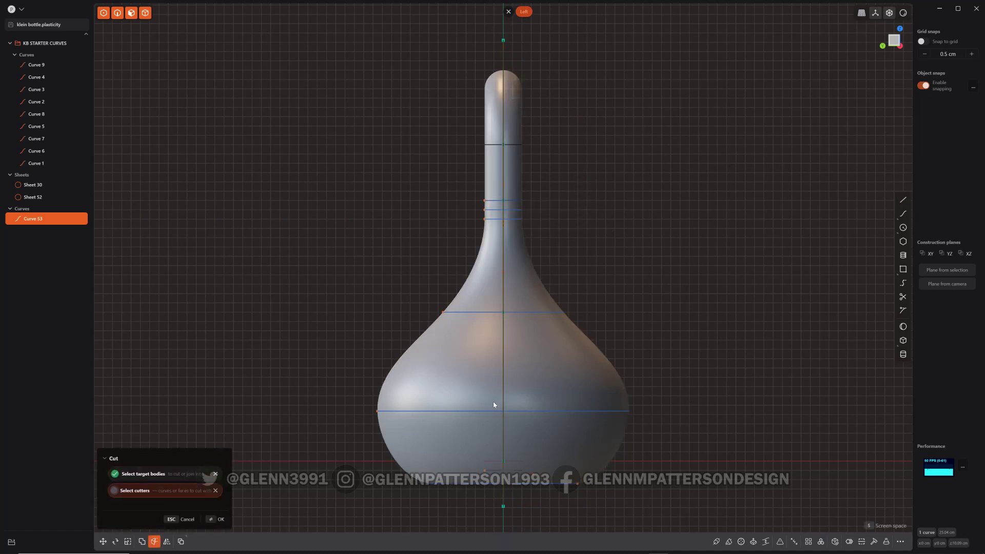
key(Return)
mouse_move(687, 252)
middle_down()
mouse_move(611, 273)
mouse_move(672, 256)
middle_up()
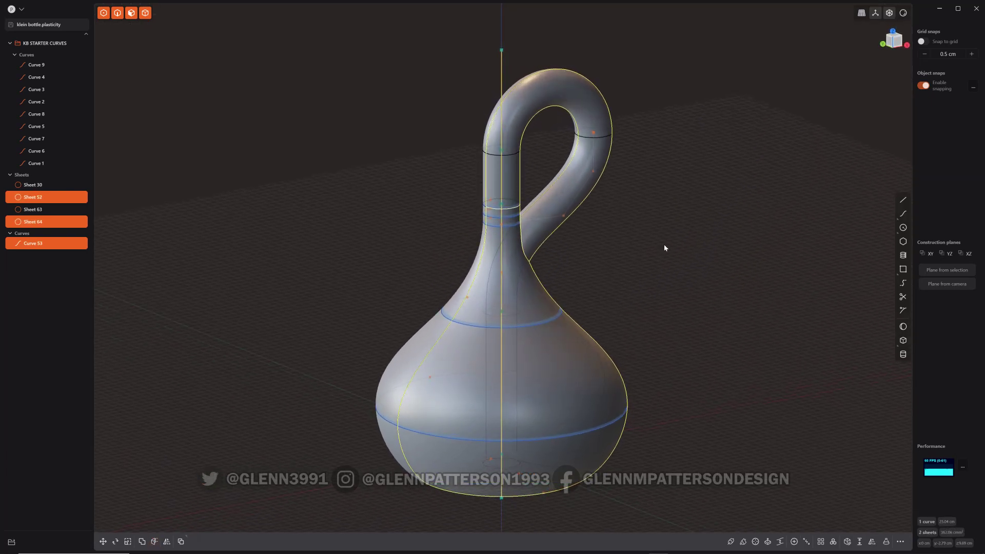
key(x)
middle_drag(712, 288, 656, 417)
middle_drag(713, 301, 700, 280)
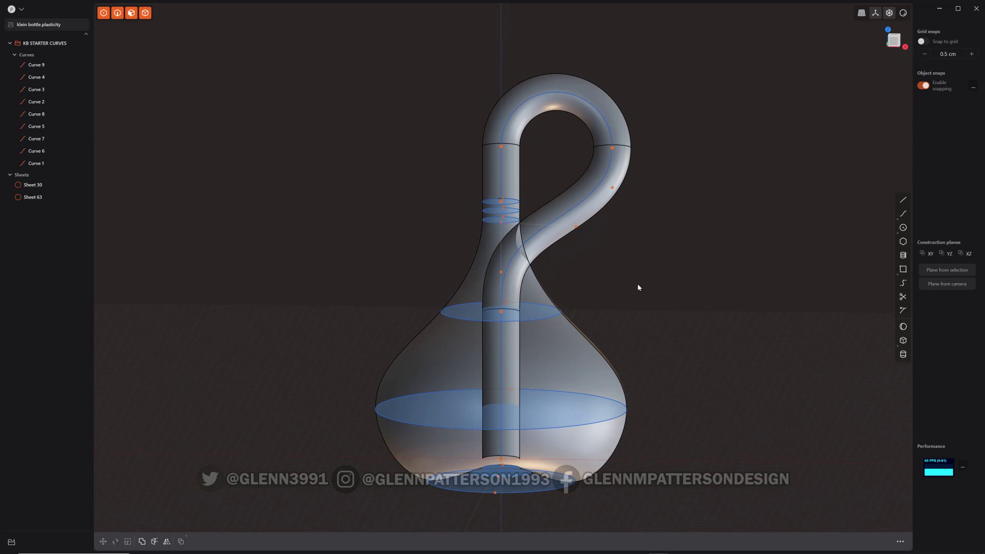
Step: Hide KB STARTER CURVES and zoom the front view onto the tube crossing
click(70, 44)
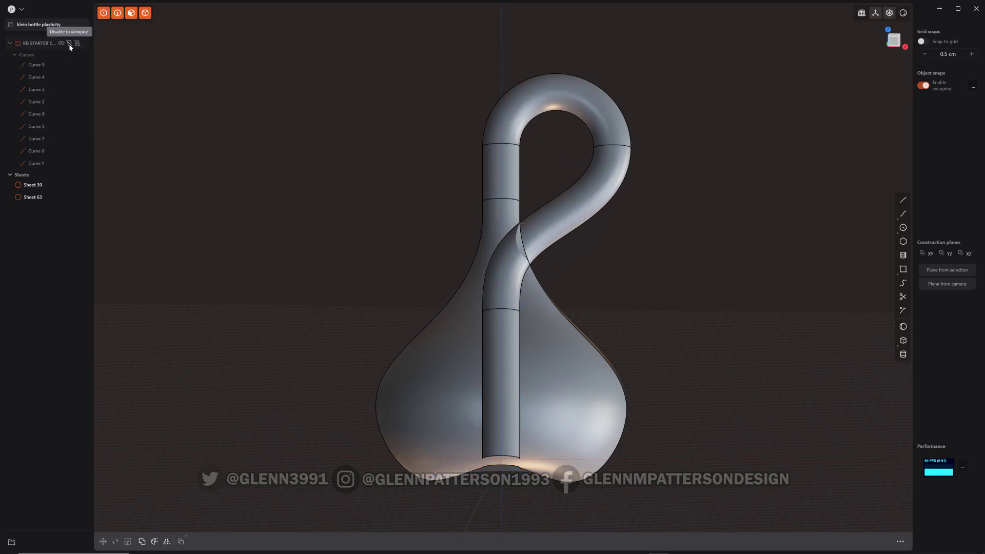
middle_drag(675, 327, 669, 287)
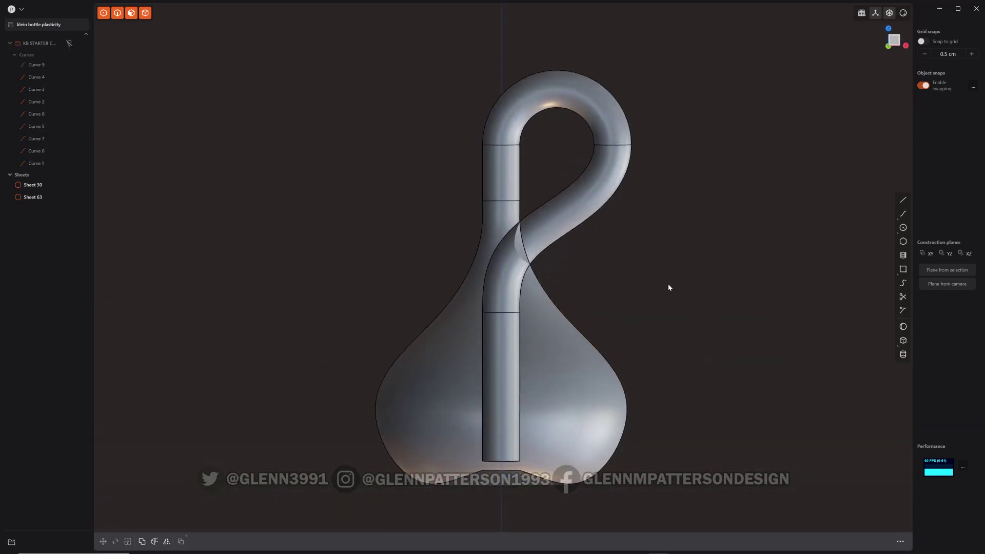
click(896, 41)
scroll(546, 248, up, 5)
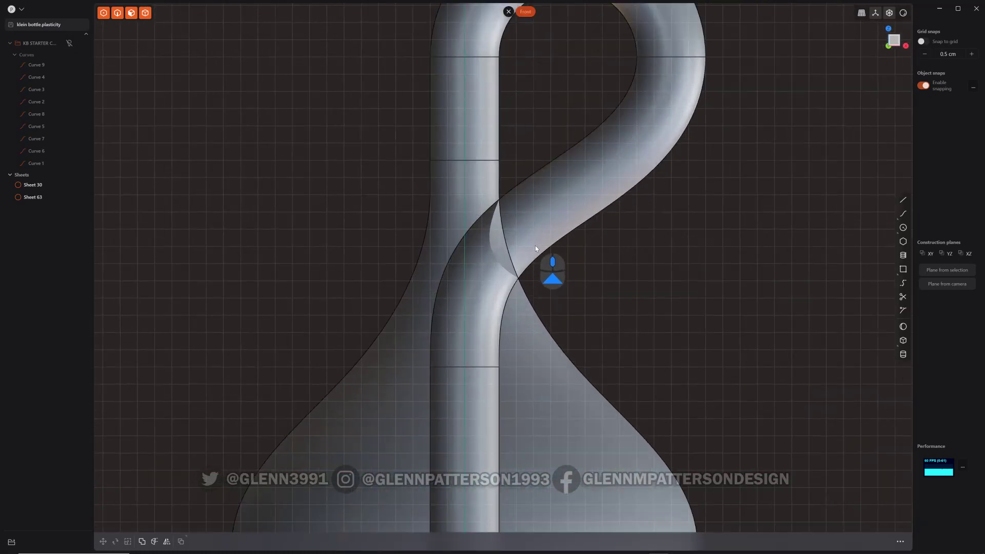
shift+middle_drag(694, 219, 689, 207)
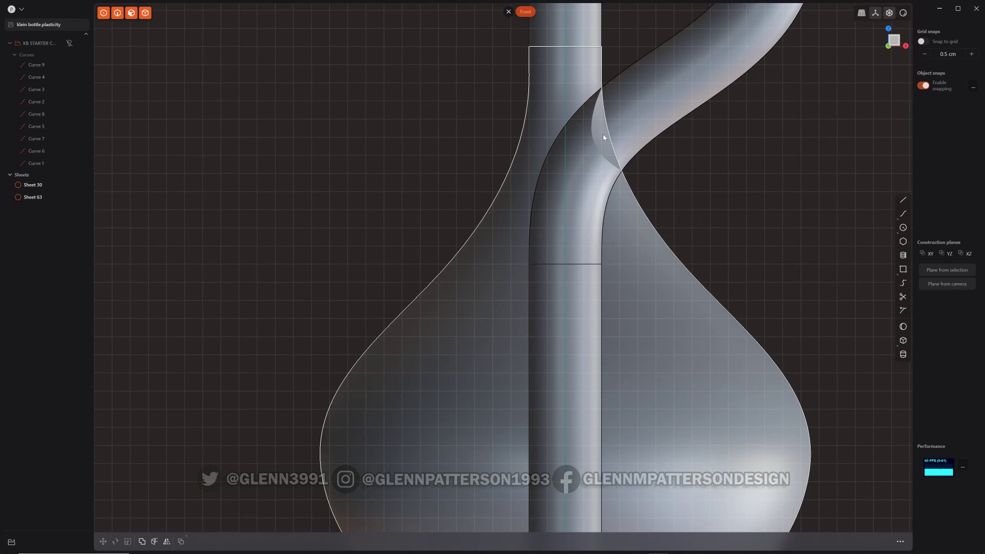
Step: Cut Sheet 63 with the tube and delete the leftover sliver face Sheet 71
click(656, 263)
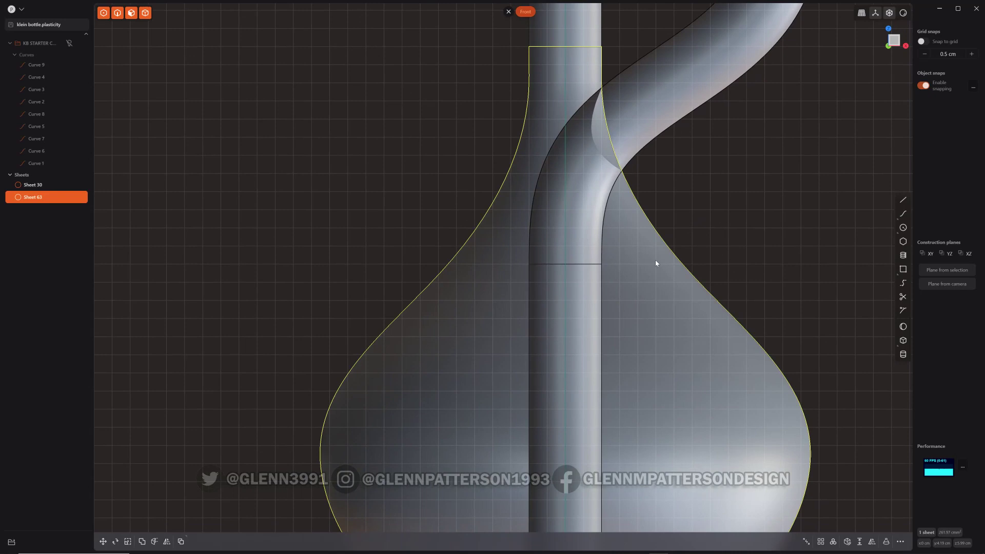
key(c)
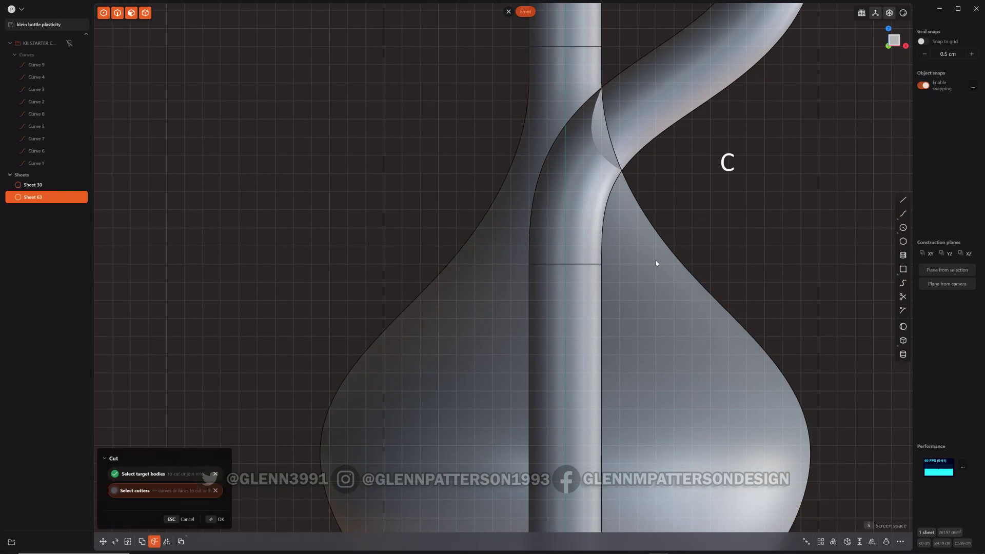
click(578, 194)
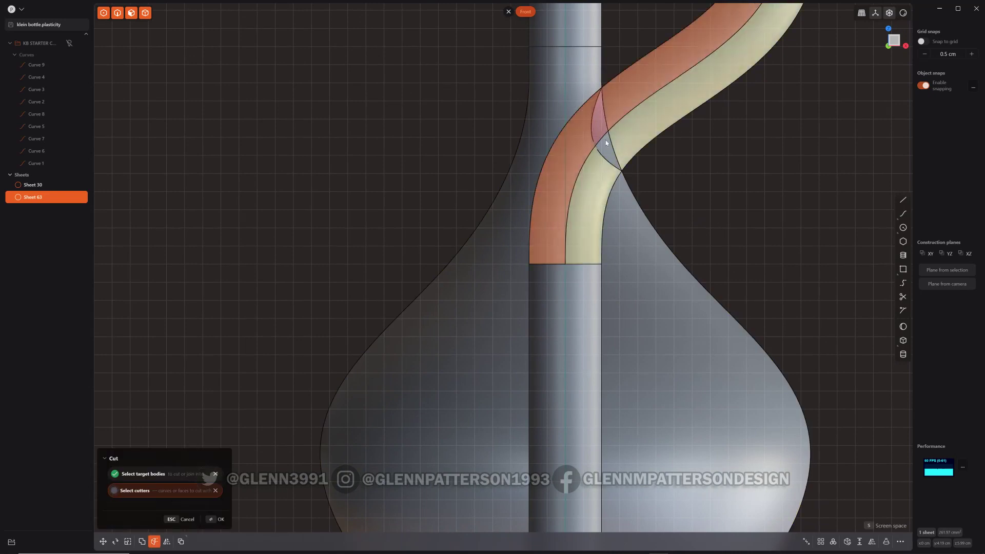
key(Return)
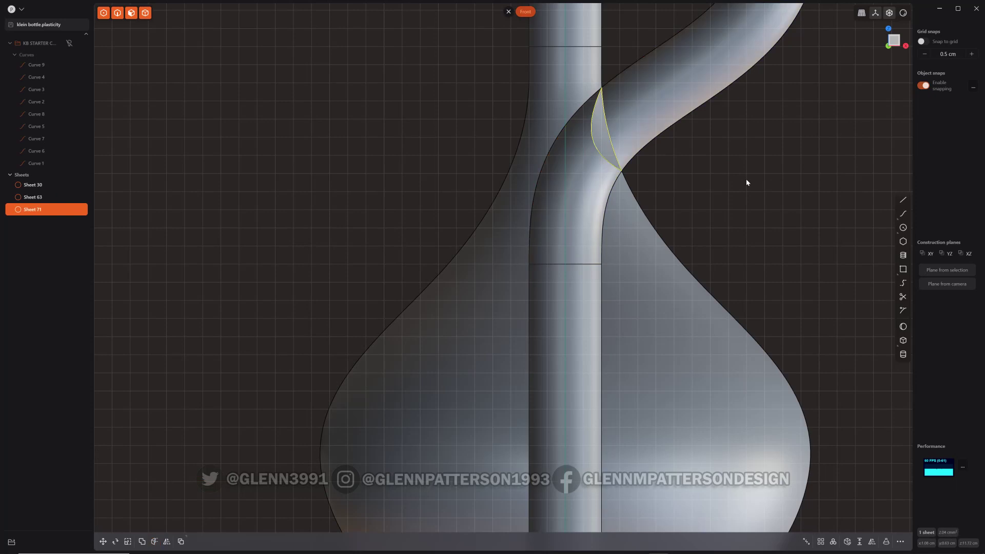
key(x)
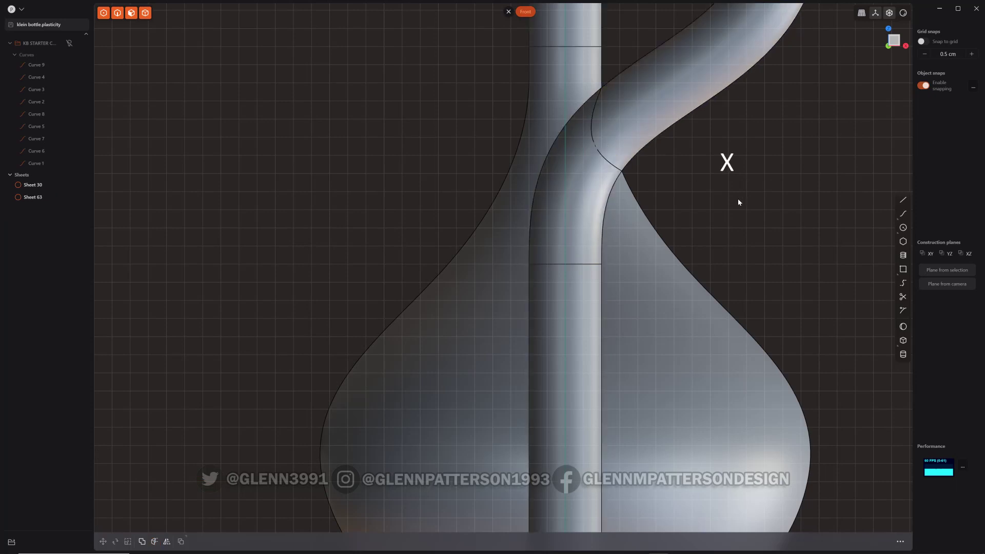
middle_drag(738, 202, 596, 214)
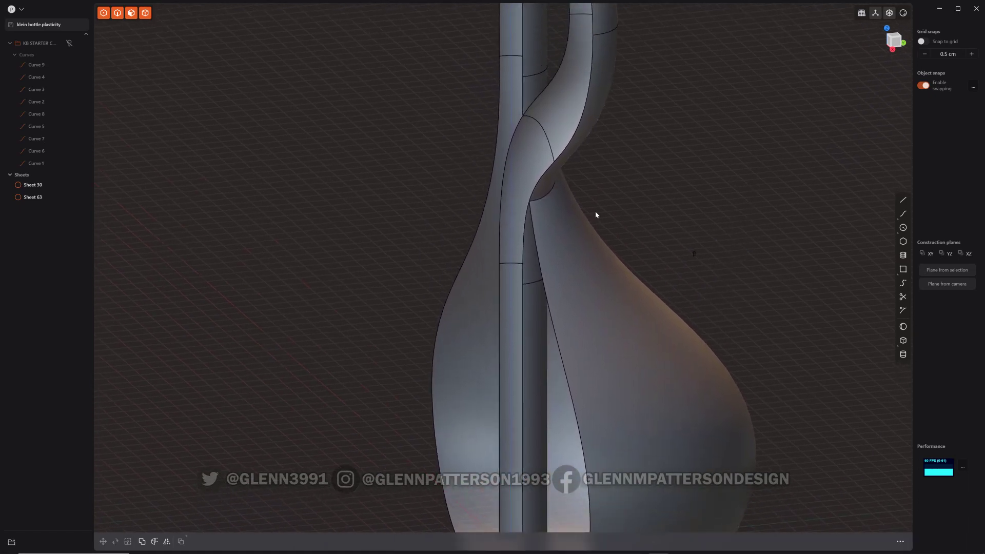
Step: Extend the bottle sheet's trimmed boundary edge by -0.129 cm
click(554, 208)
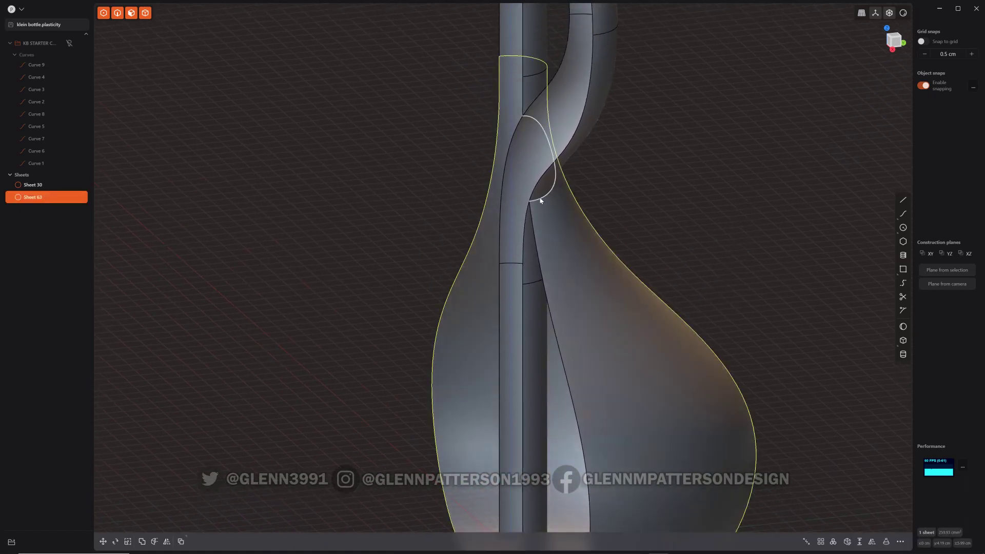
click(540, 200)
key(e)
drag(542, 201, 544, 205)
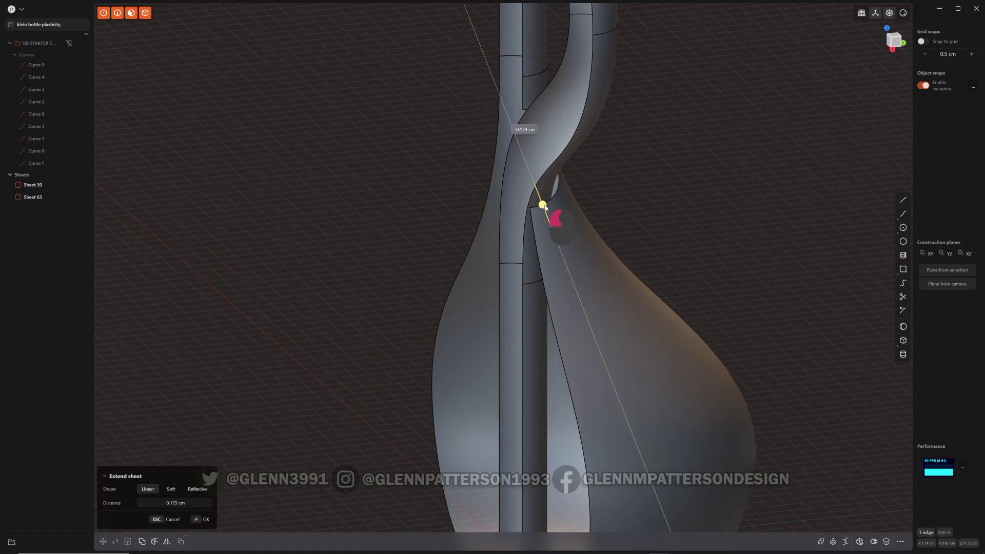
click(667, 201)
Step: Join tube Sheet 30 with Sheet 63 into one continuous sheet
middle_drag(662, 225, 528, 327)
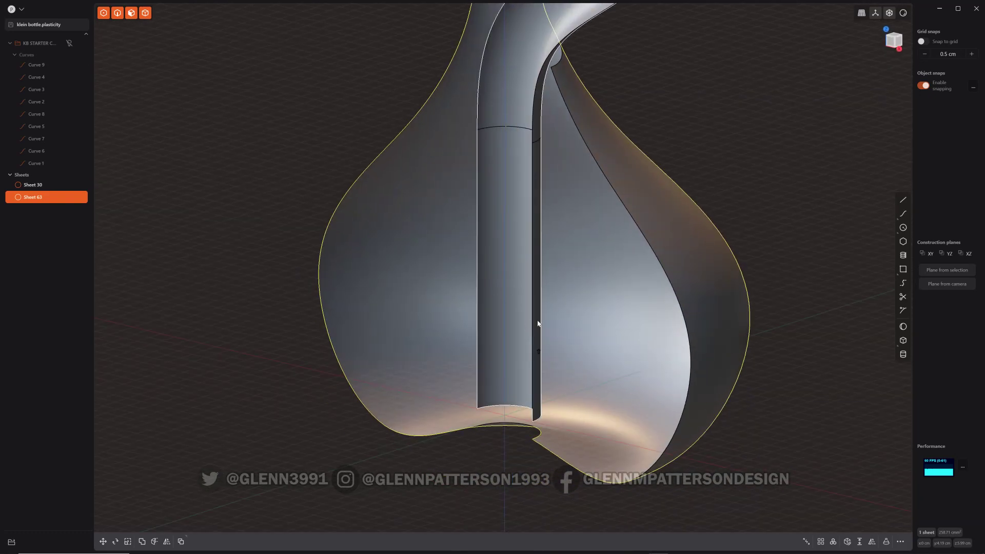
click(538, 324)
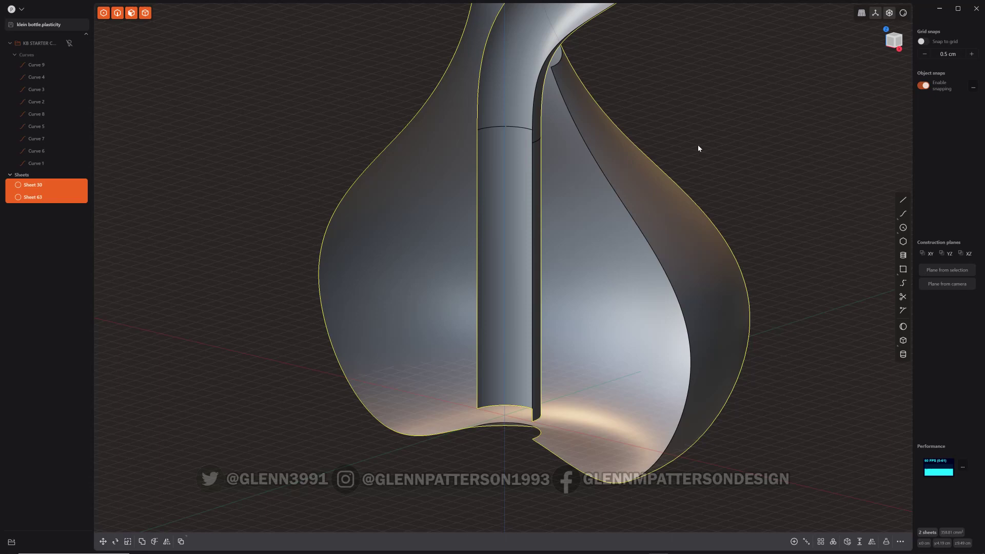
key(slash)
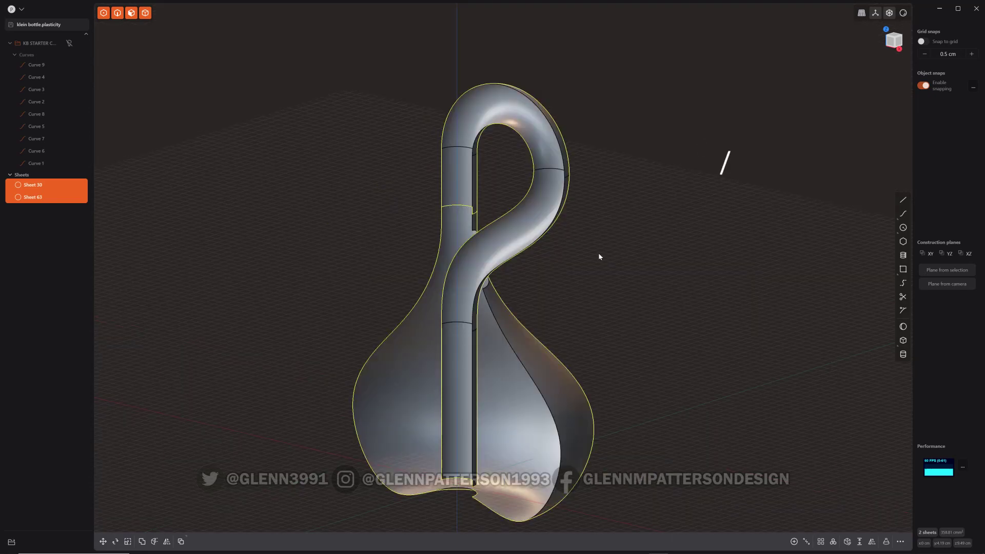
key(j)
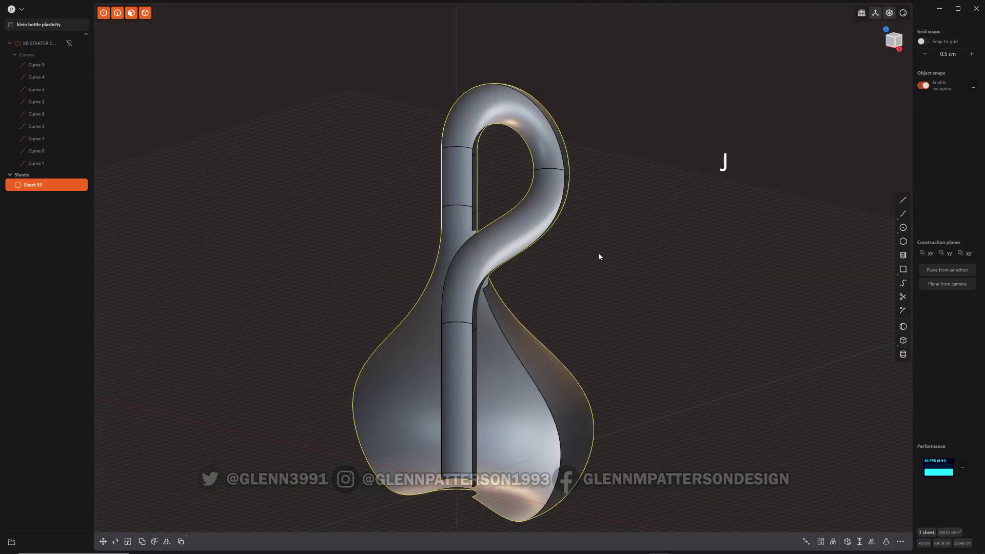
middle_drag(580, 279, 632, 273)
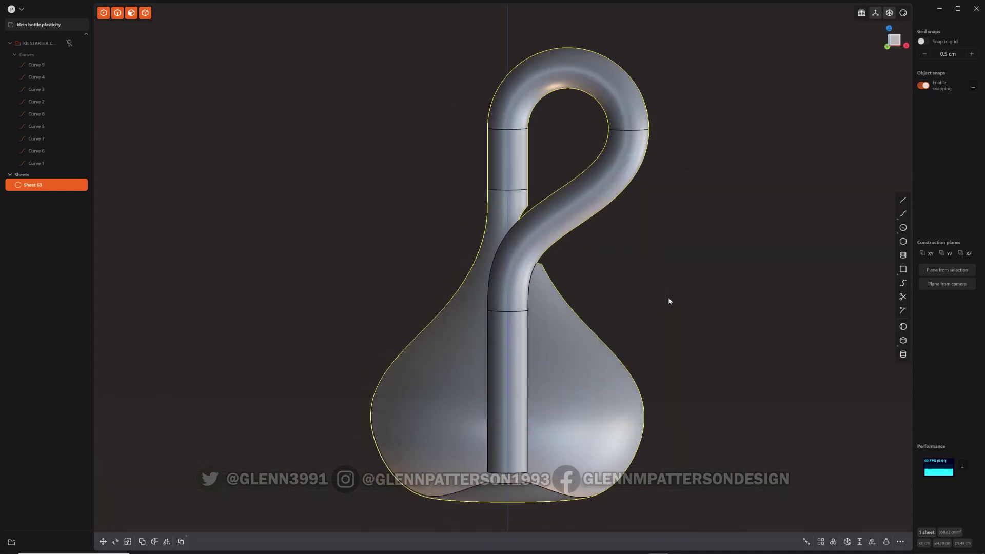
middle_drag(668, 298, 605, 324)
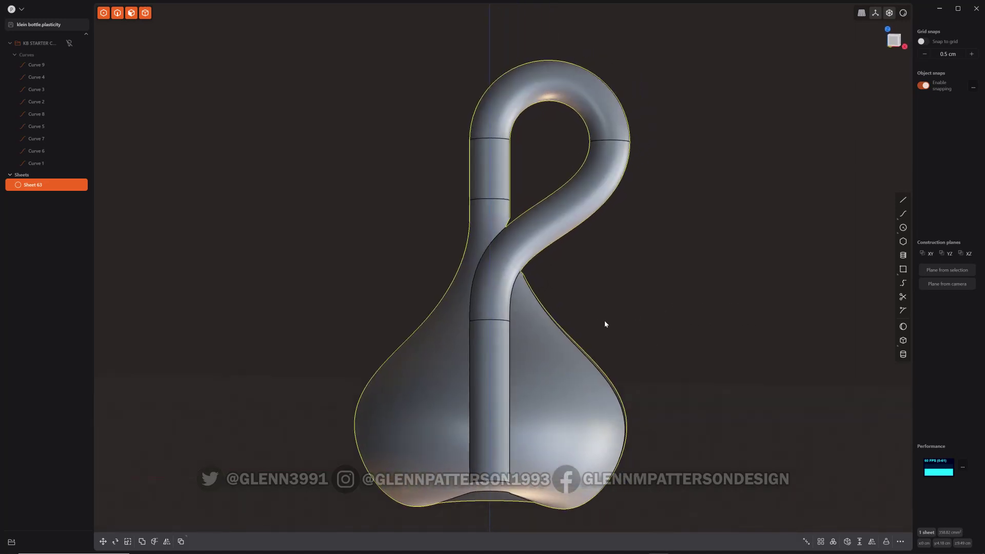
Step: Thicken the joined sheet by 0.15 cm, after first trying -0.15, creating Solid 63
click(860, 542)
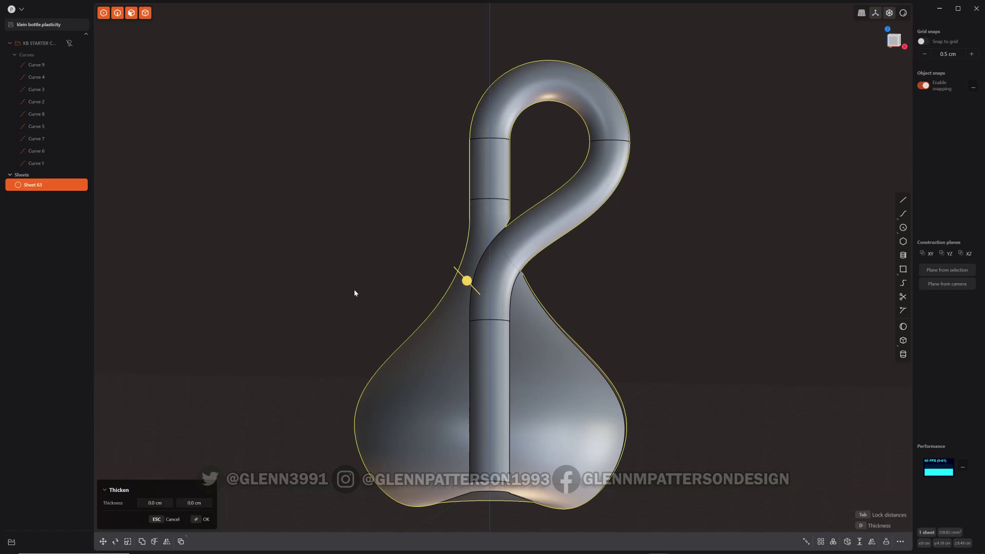
drag(466, 285, 461, 285)
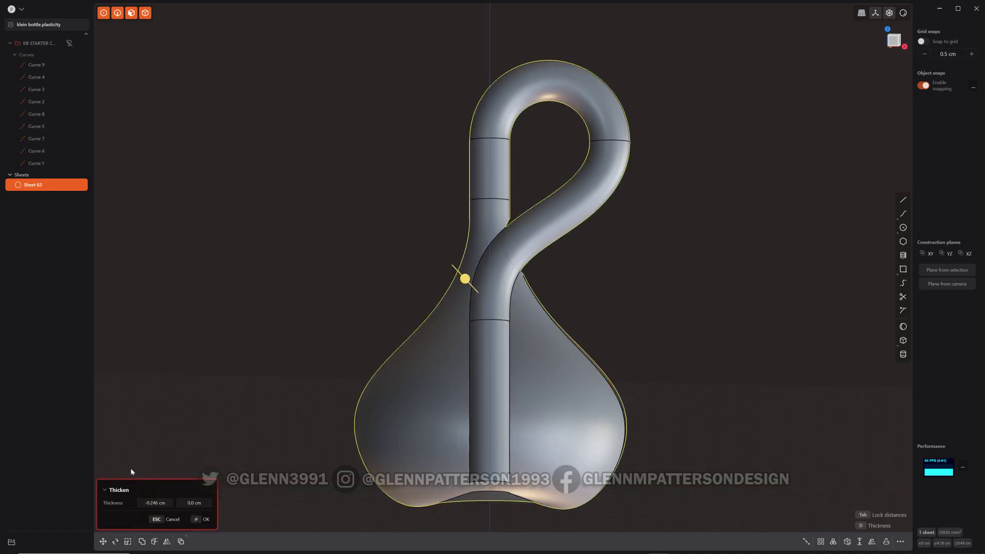
click(161, 498)
text(-.15)
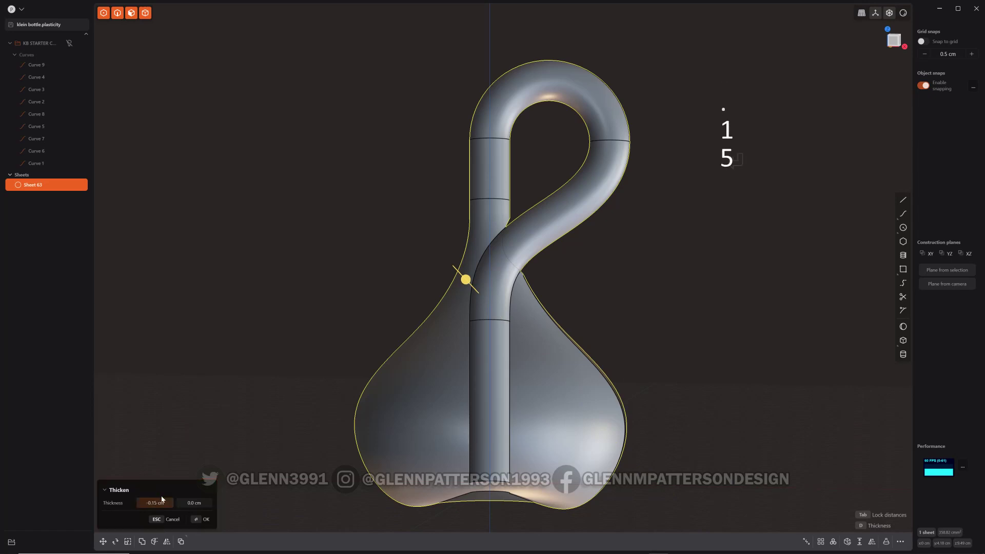
key(Return)
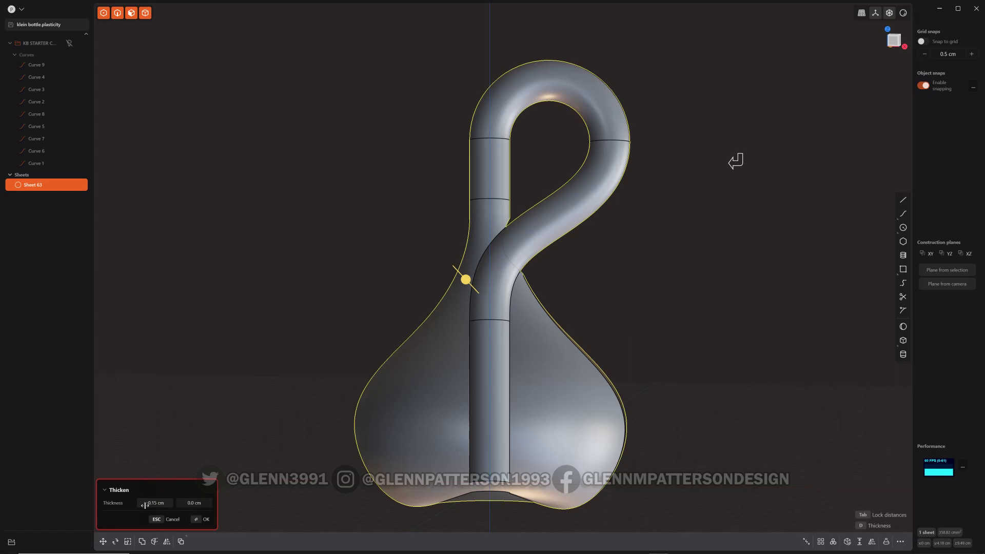
click(145, 506)
key(Return)
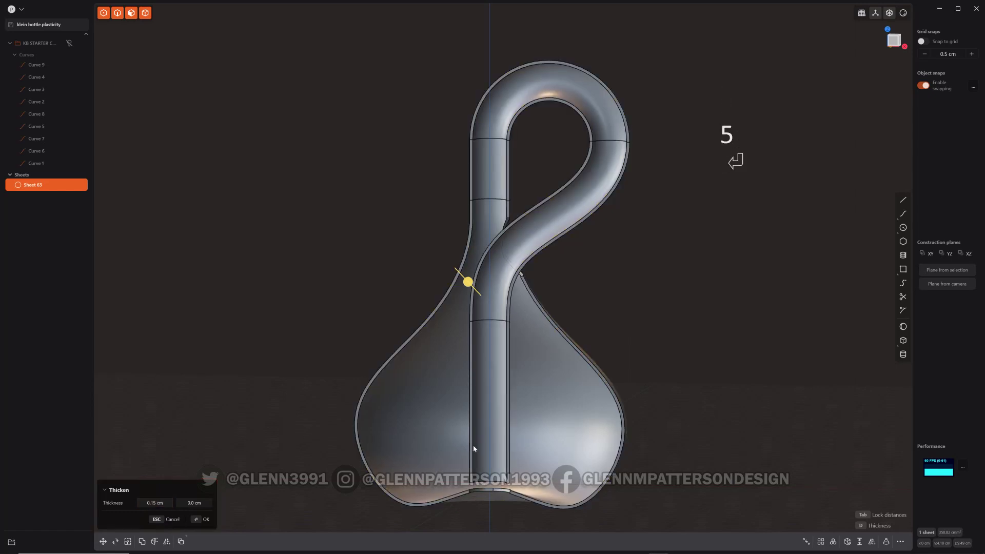
middle_drag(628, 288, 585, 316)
Step: Match the small face at the tube crossing to the tube surface
scroll(478, 267, up, 5)
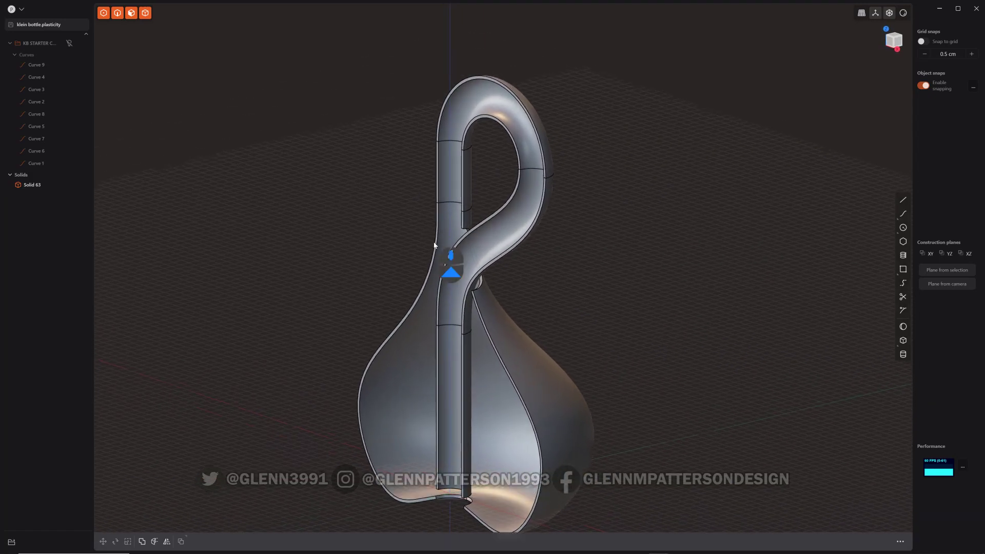
scroll(477, 267, up, 3)
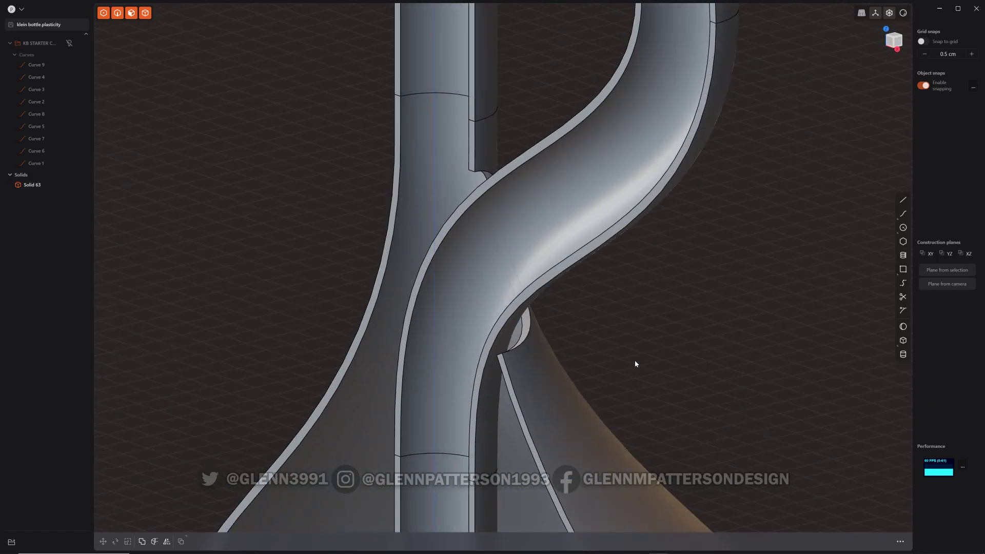
click(527, 325)
click(526, 322)
key(o)
middle_drag(671, 358, 649, 334)
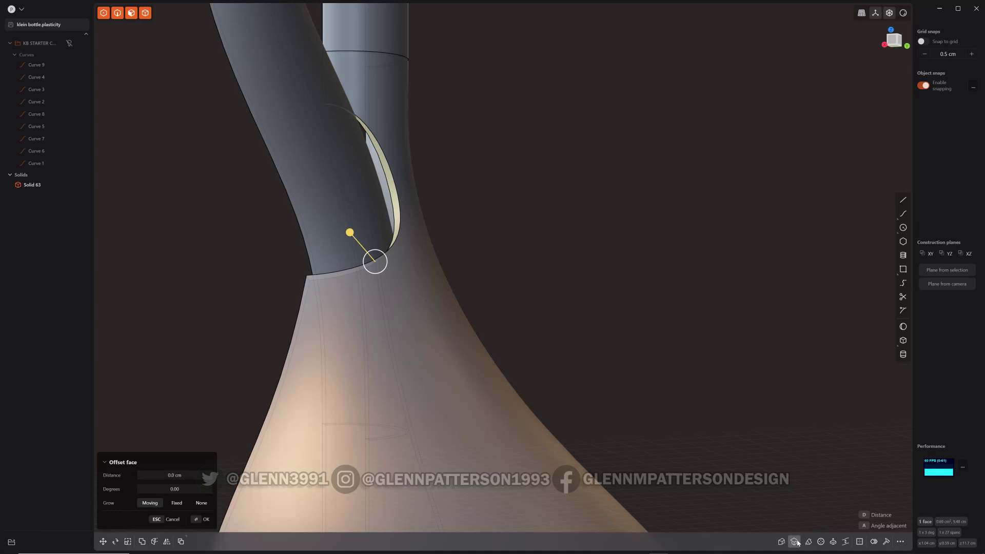
click(795, 542)
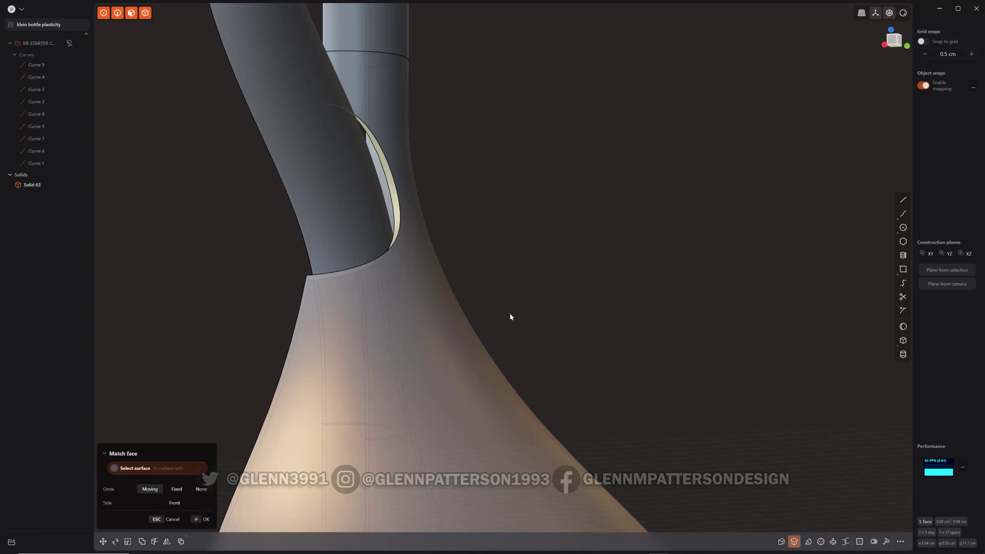
click(359, 234)
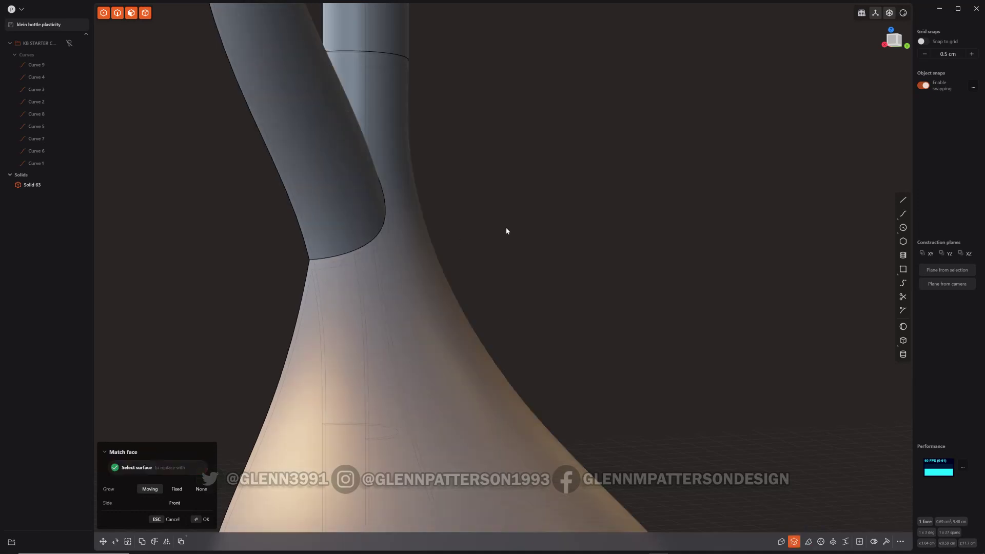
key(Return)
middle_drag(515, 234, 420, 374)
Step: Fillet the edge where the tube meets the bottle body, dragging to size
scroll(384, 251, up, 5)
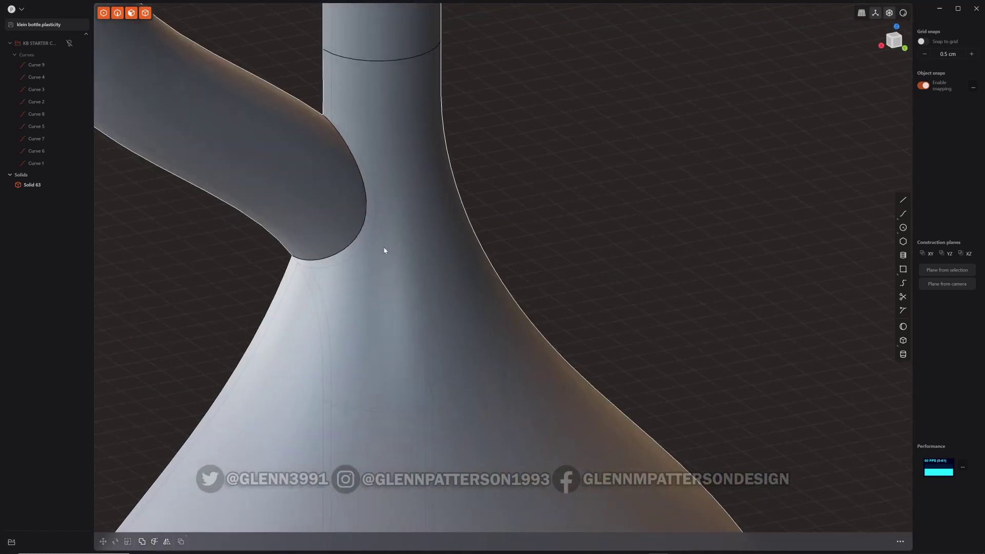
click(344, 250)
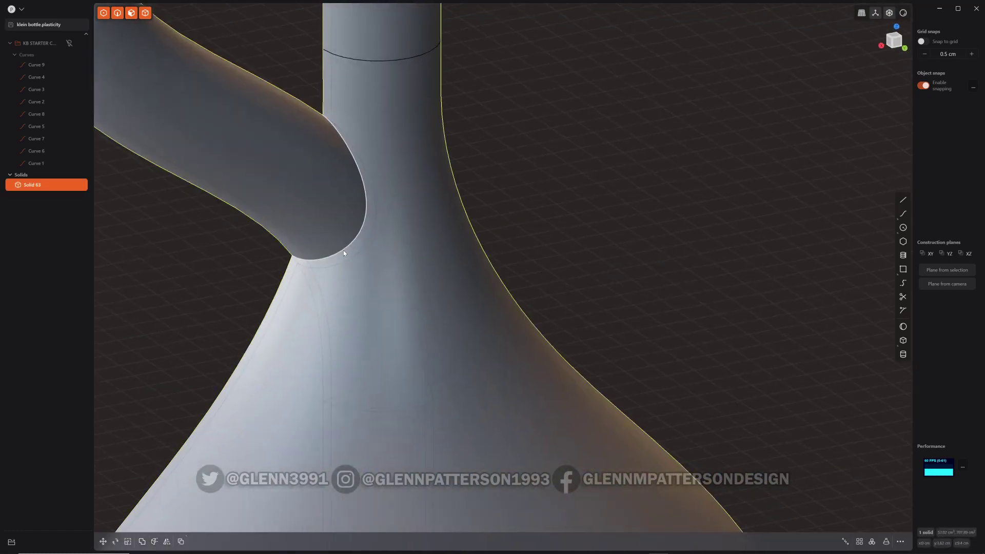
click(343, 251)
key(f)
drag(344, 252, 346, 262)
Step: Commit the junction fillet, then round the edge where the tubes cross with a 0.147 cm fillet
key(Return)
middle_drag(352, 319, 641, 93)
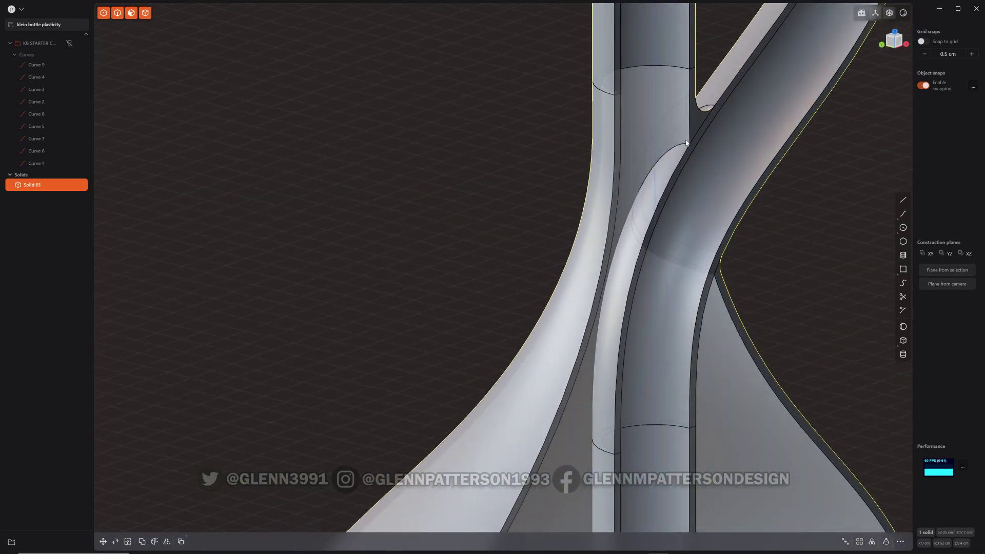
click(683, 145)
key(f)
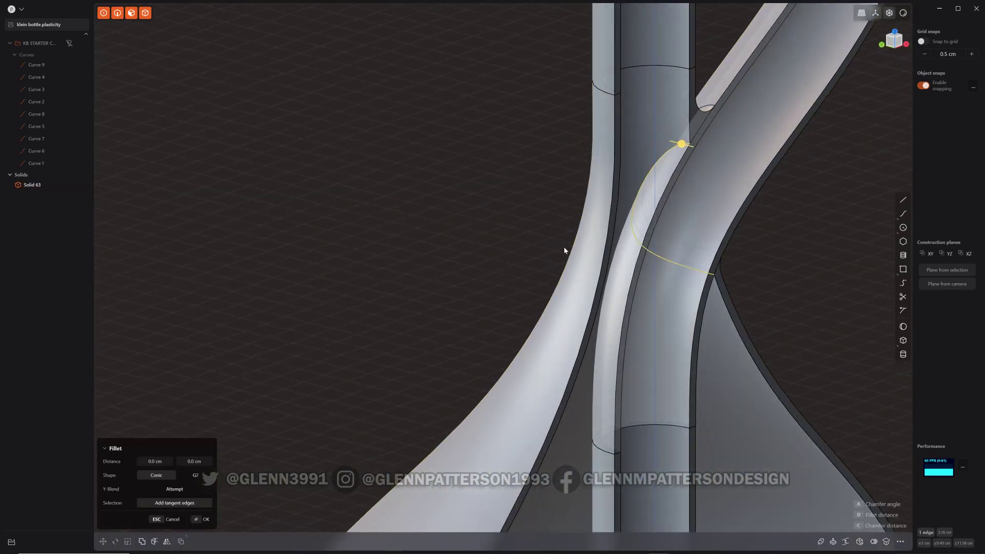
drag(682, 147, 679, 148)
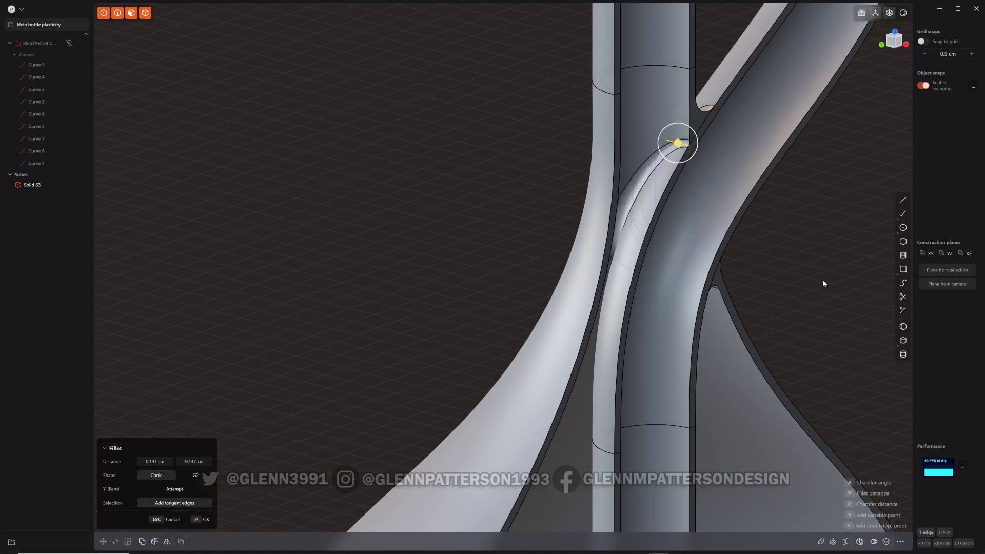
middle_drag(824, 282, 777, 283)
key(Return)
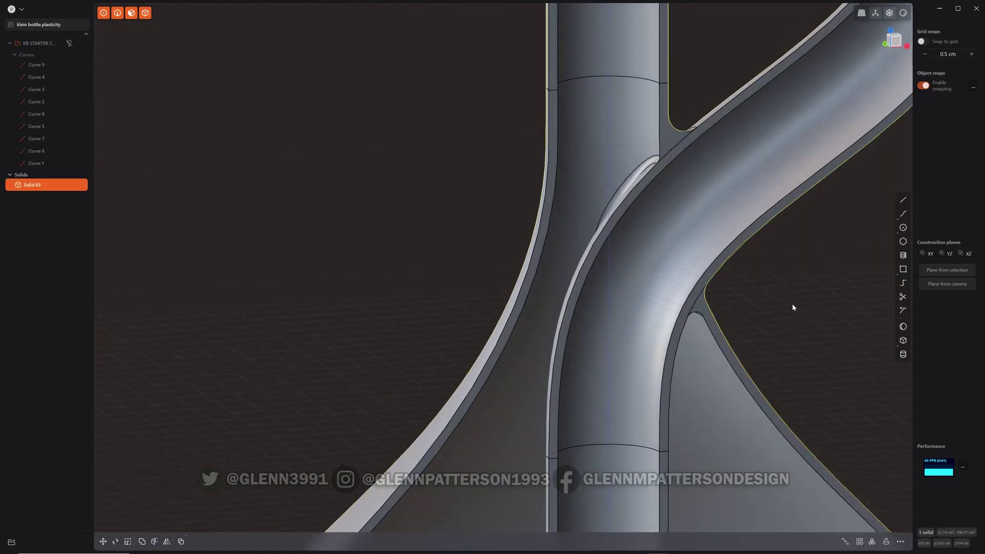
middle_drag(804, 343, 454, 156)
Step: Try matching the tube-base ring face to the bottle's bottom surface, cancelling both attempts
click(462, 149)
key(o)
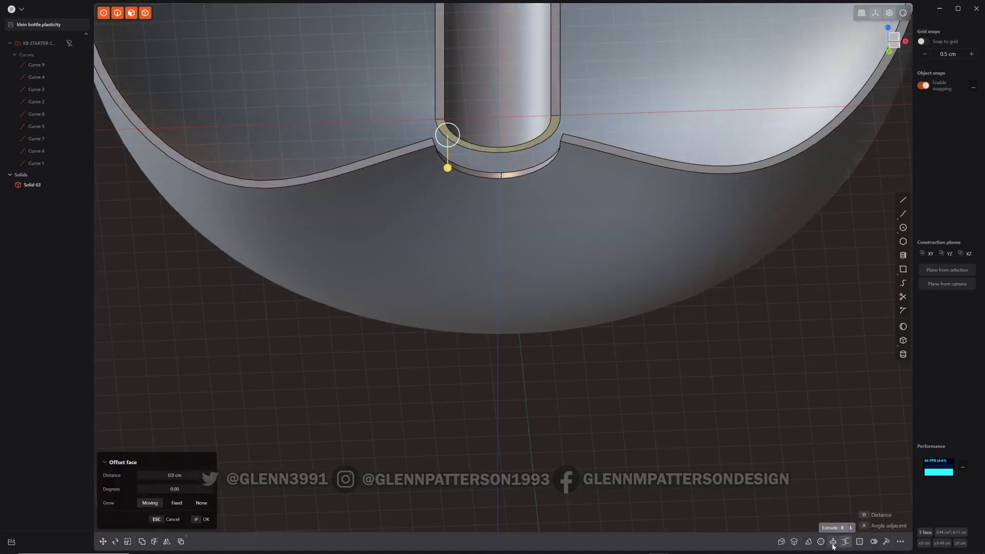
click(794, 542)
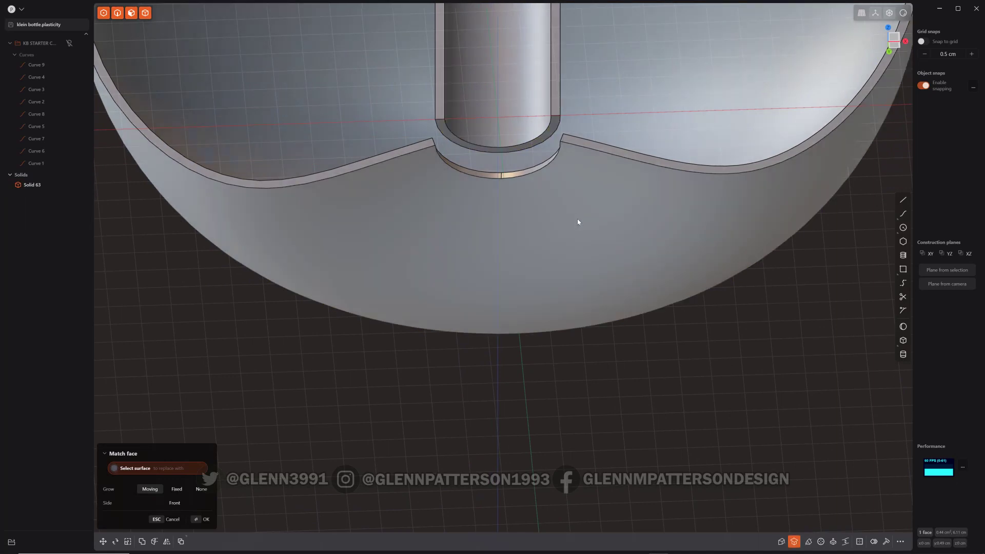
click(578, 223)
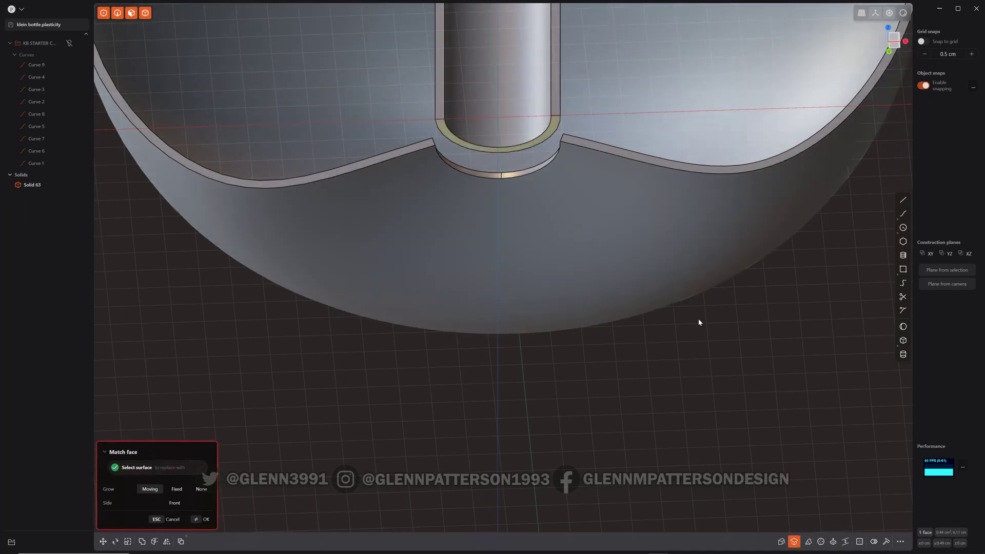
middle_drag(699, 322, 686, 358)
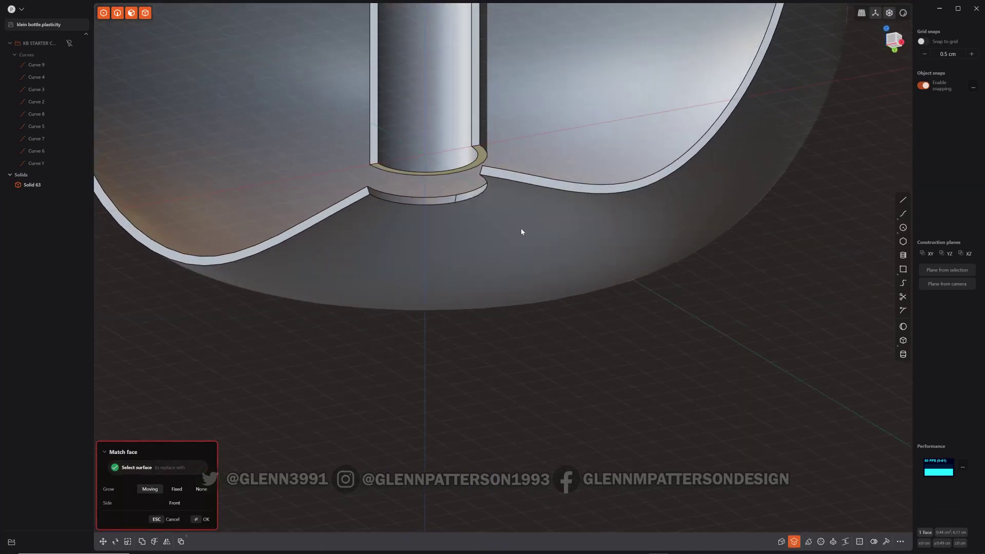
key(Escape)
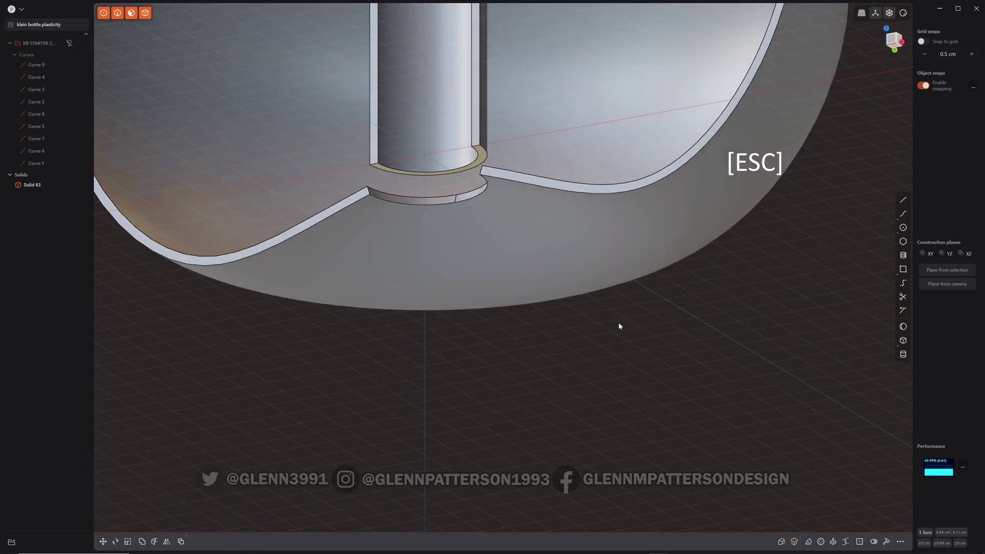
click(794, 542)
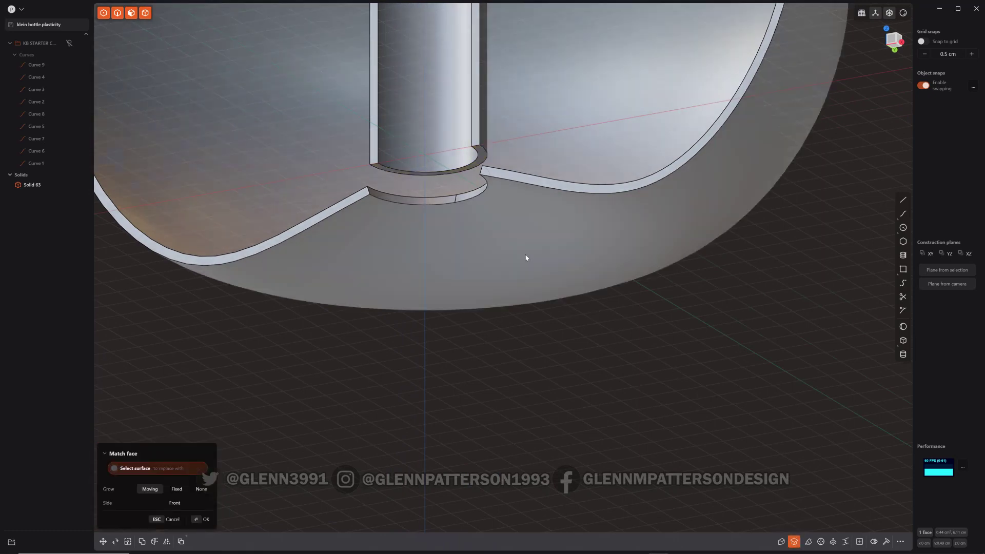
click(525, 257)
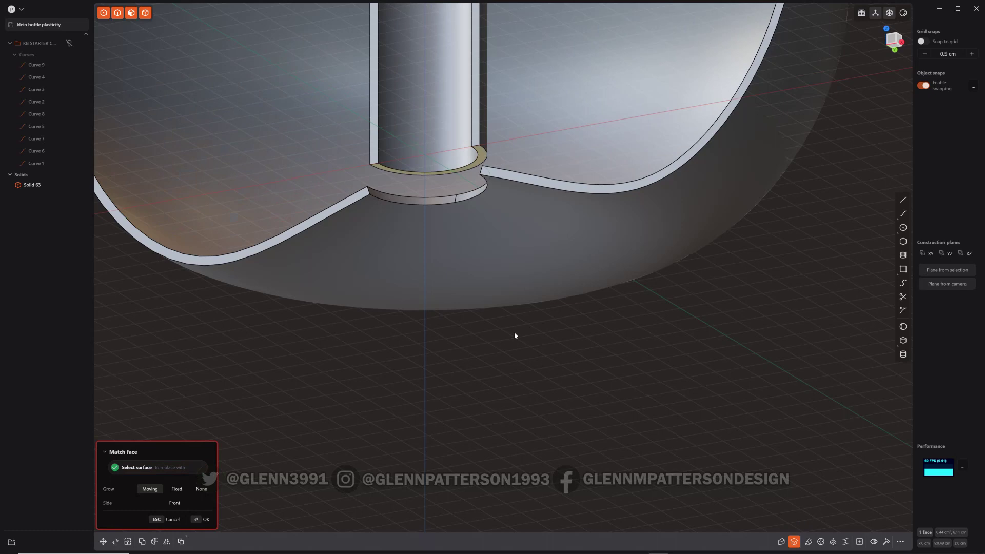
key(Escape)
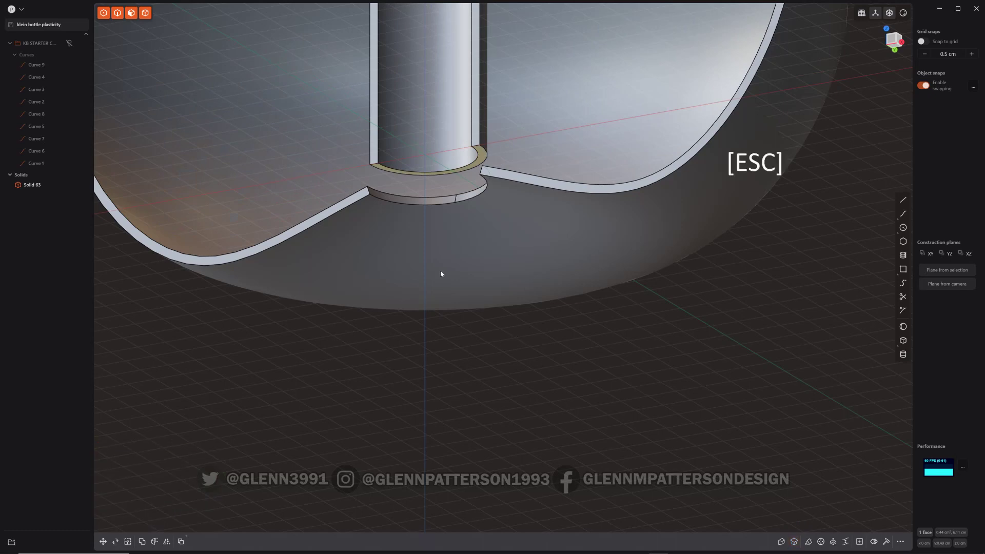
Step: Select the small lower ring faces and offset them slightly outward
click(400, 202)
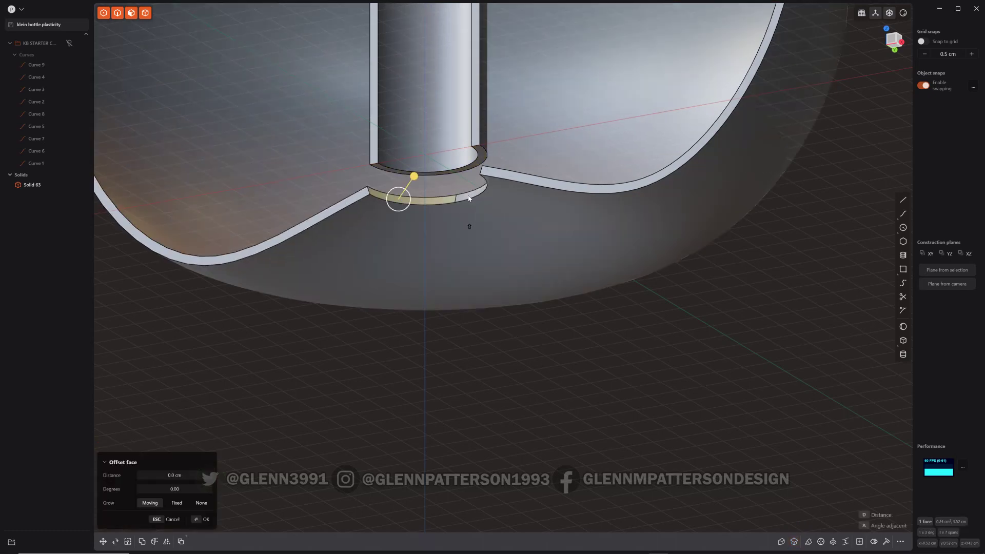
click(468, 198)
click(443, 176)
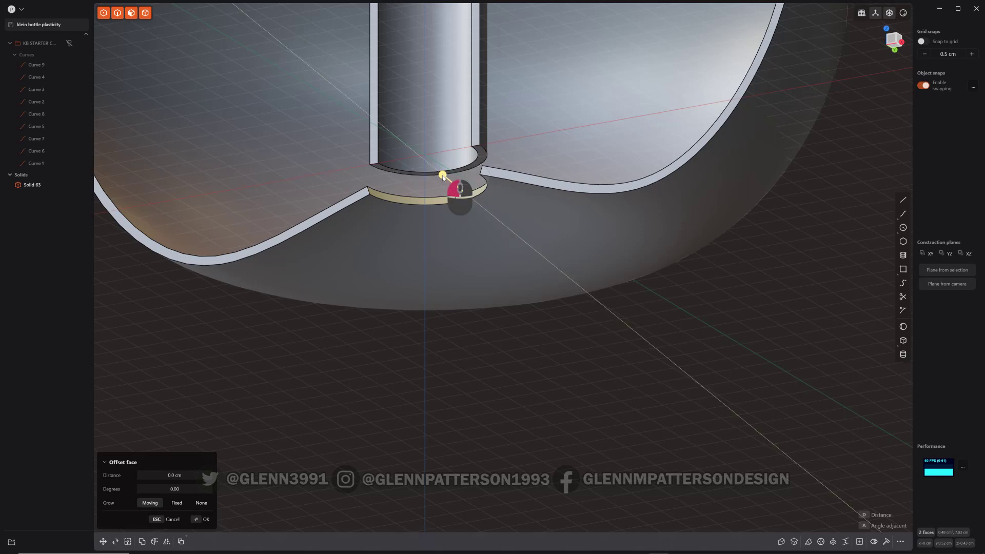
drag(443, 176, 453, 178)
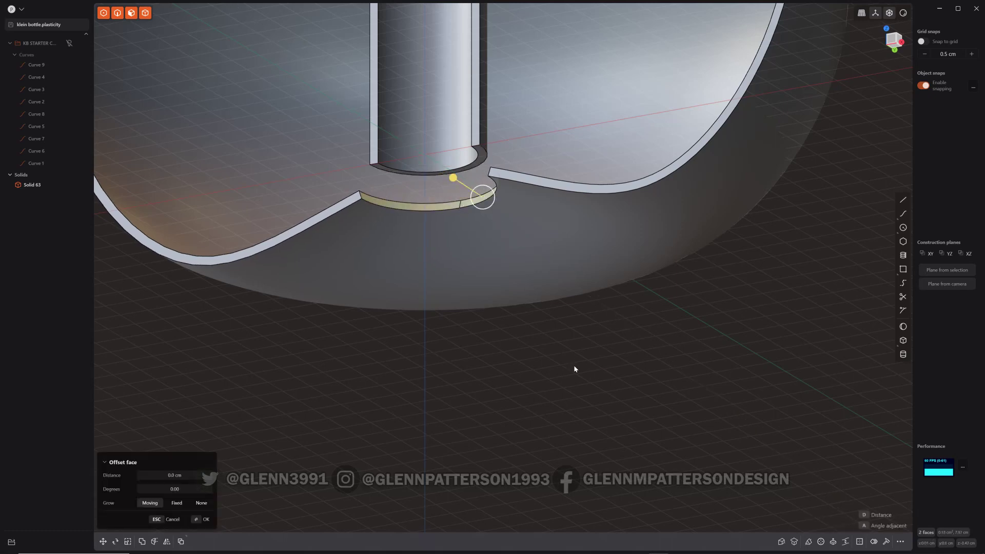
Step: Match the inner ring face at the tube base to the bottom surface, then select the lower band faces
click(530, 269)
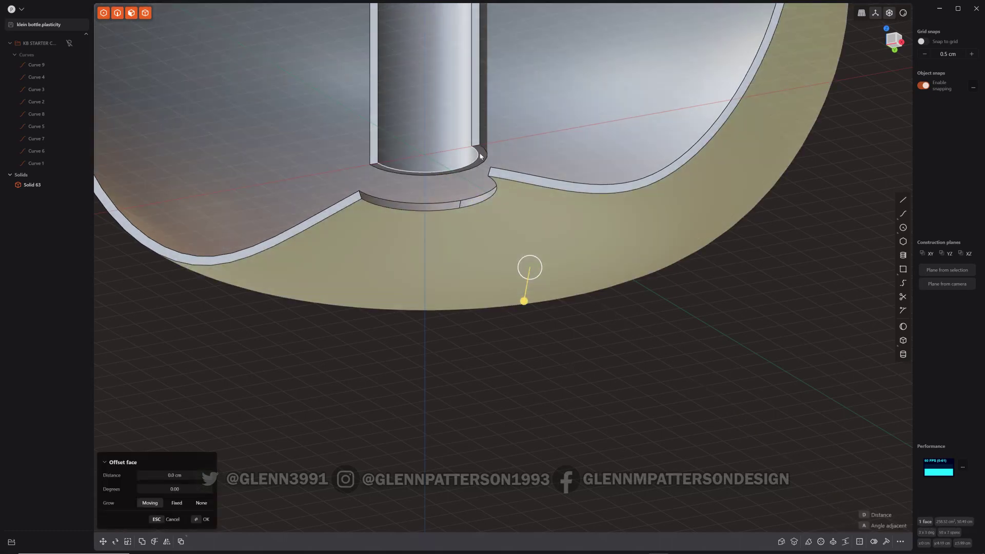
click(481, 156)
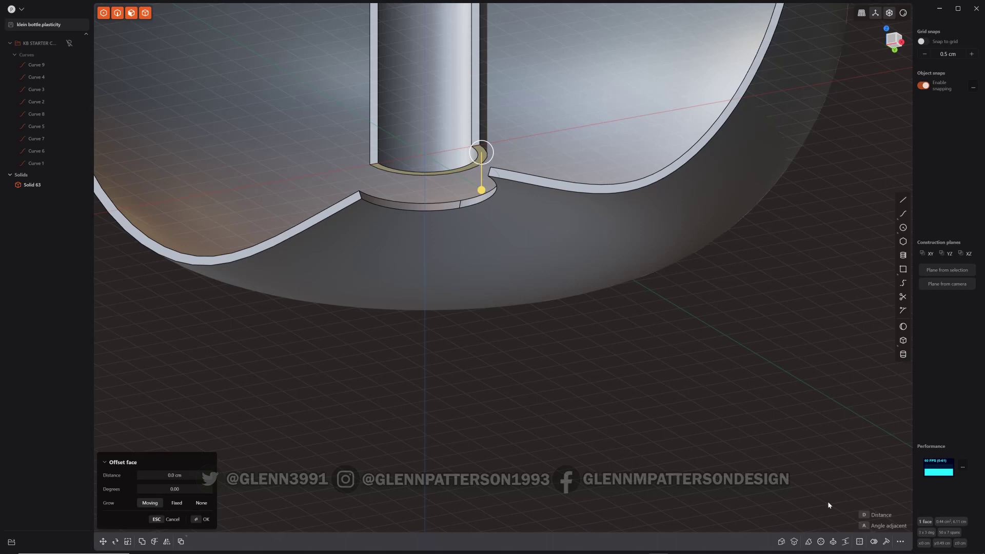
click(794, 542)
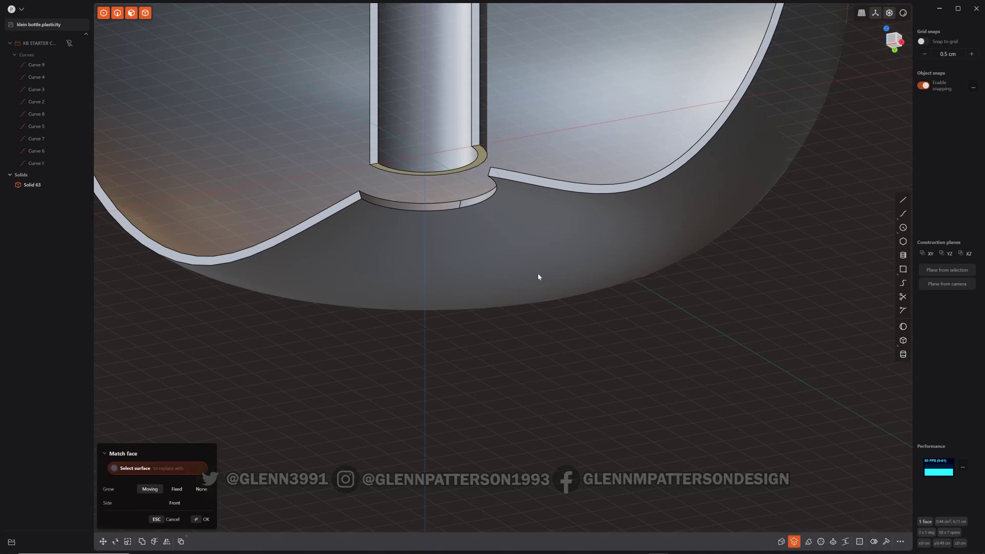
click(538, 269)
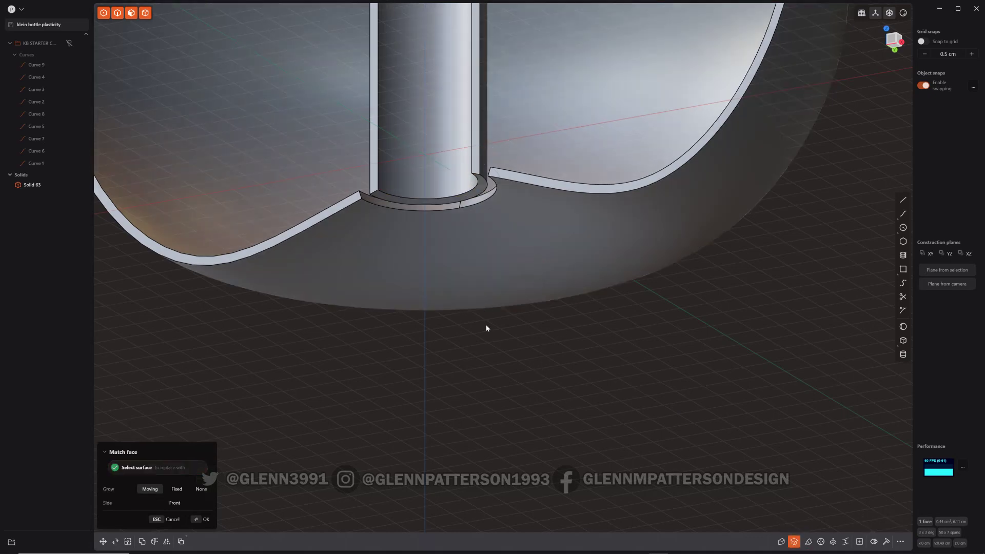
right_click(473, 356)
key(o)
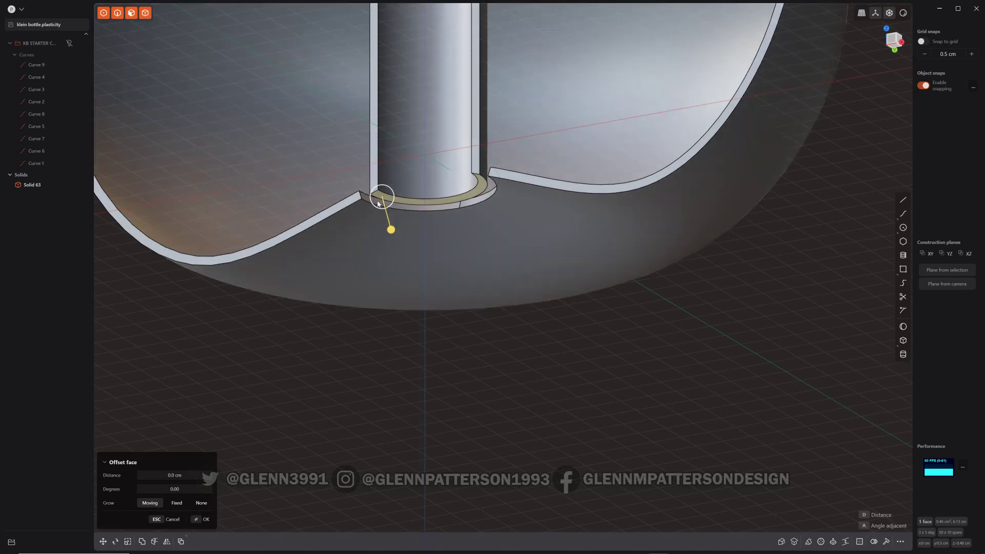
click(449, 209)
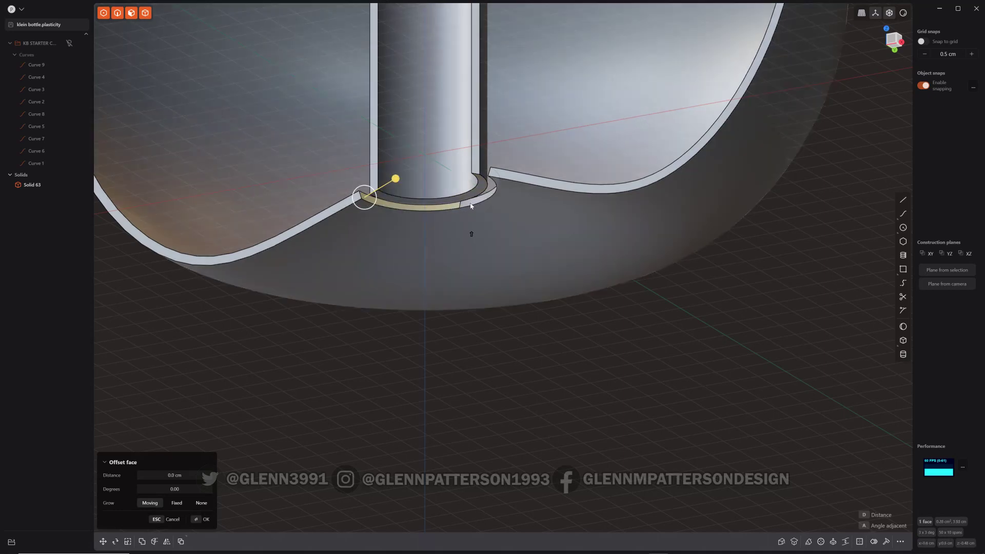
shift+click(472, 205)
Step: Offset the selected faces at the inner tube's base to seal the gap against the bottom
middle_drag(482, 321, 460, 392)
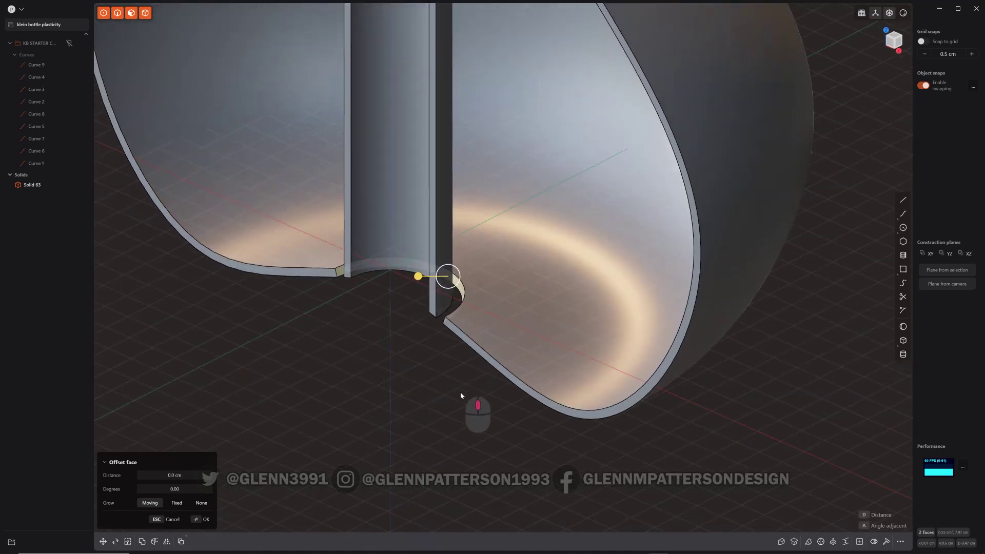
scroll(466, 300, up, 5)
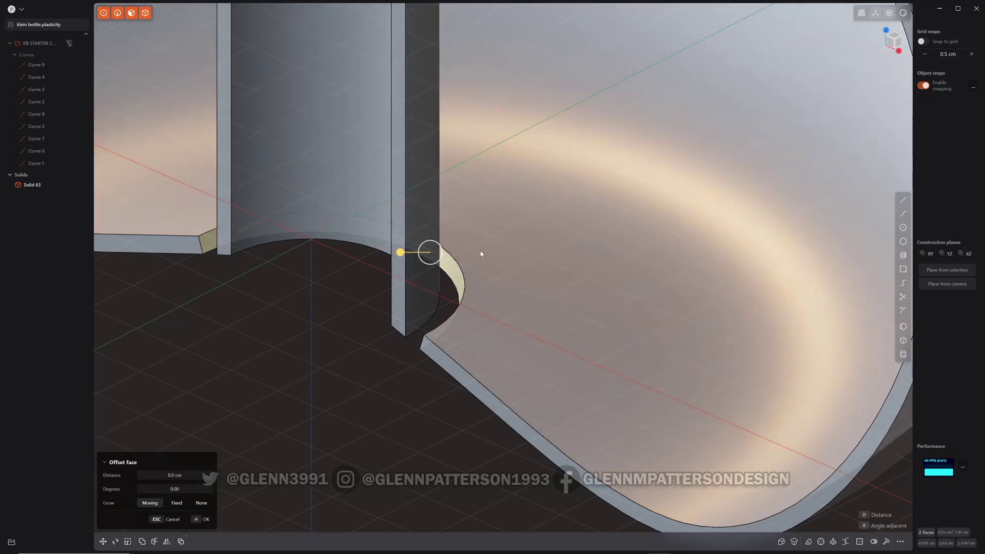
key(s)
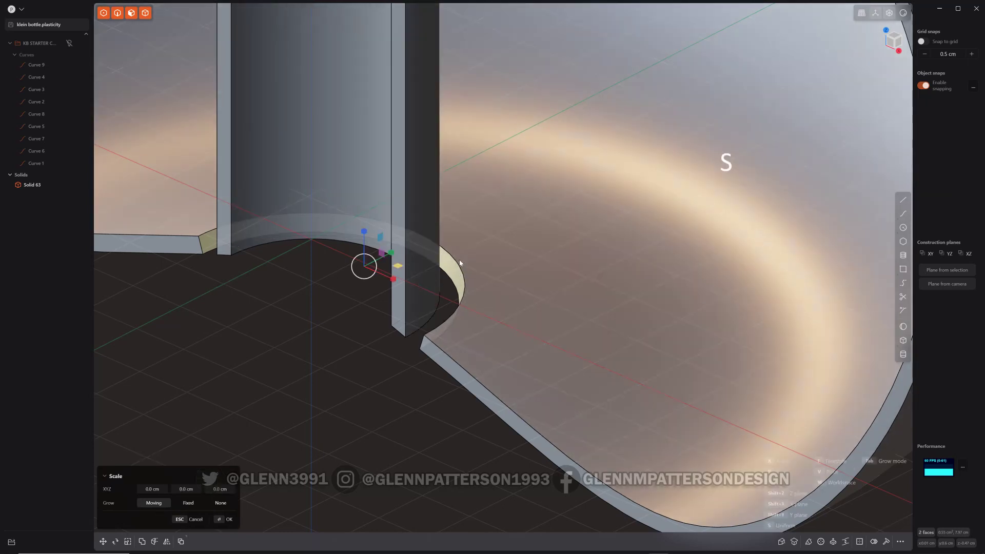
drag(364, 233, 378, 88)
key(Escape)
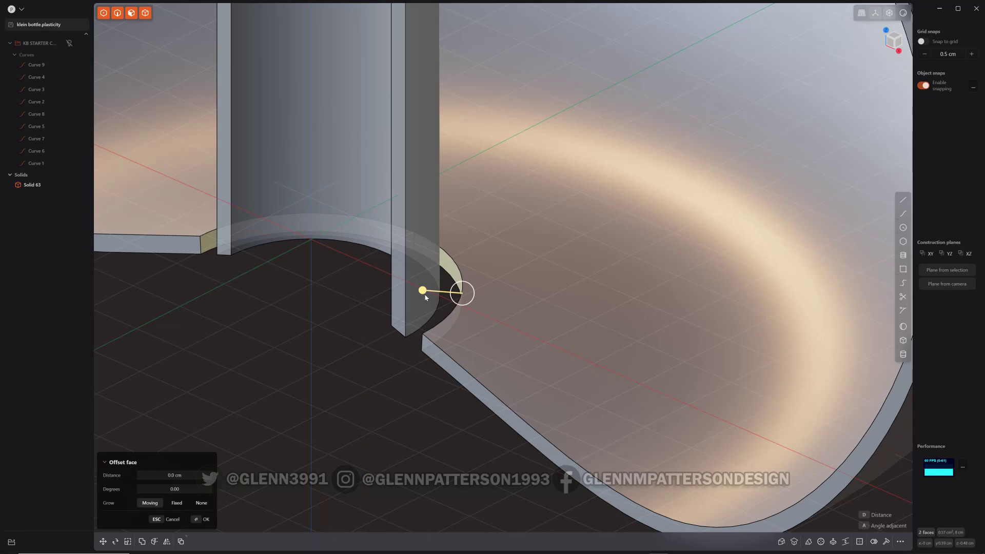
drag(423, 291, 399, 289)
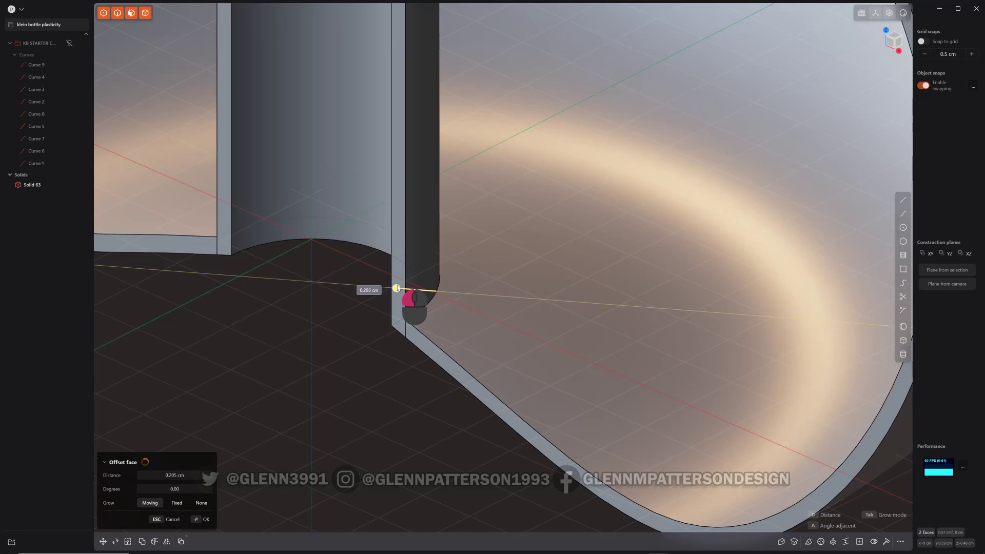
click(371, 366)
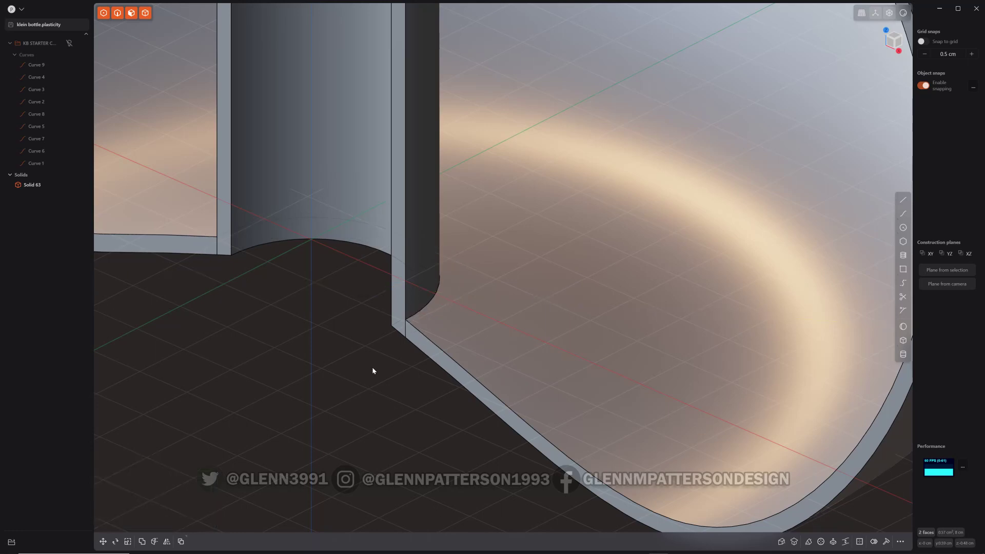
middle_drag(368, 398, 433, 266)
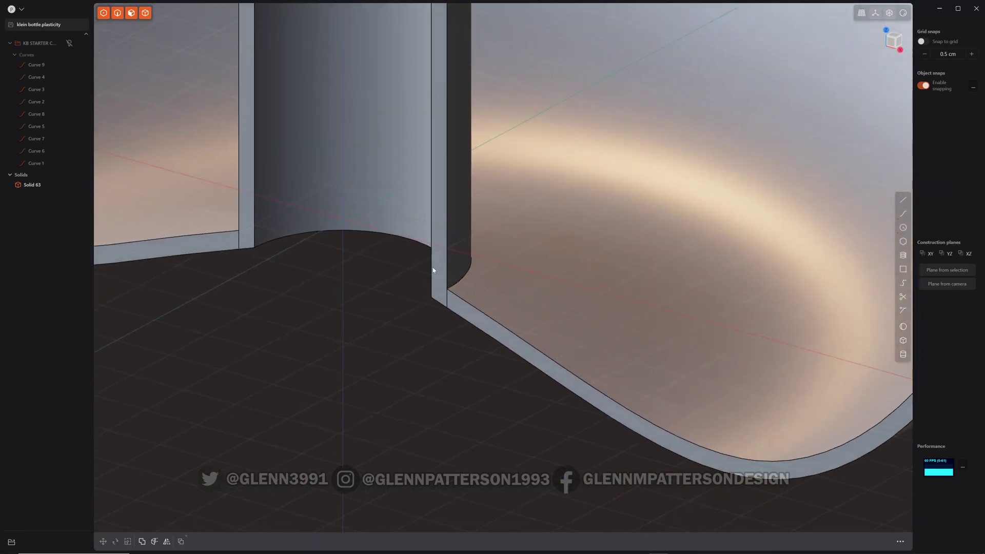
Step: Fillet the two pillar base edges with radii of about 1.052 cm and 0.385 cm
click(464, 281)
click(464, 278)
key(f)
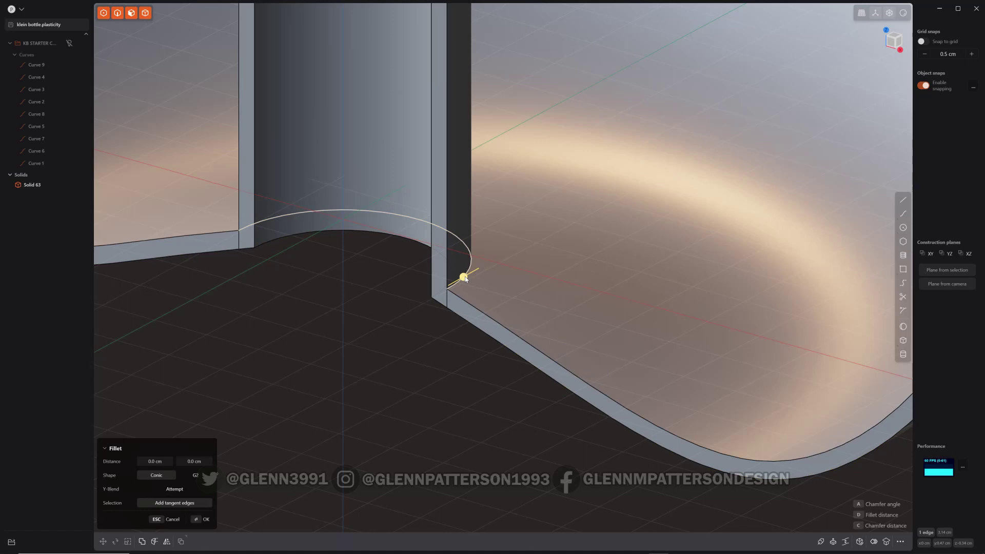
drag(464, 277, 565, 232)
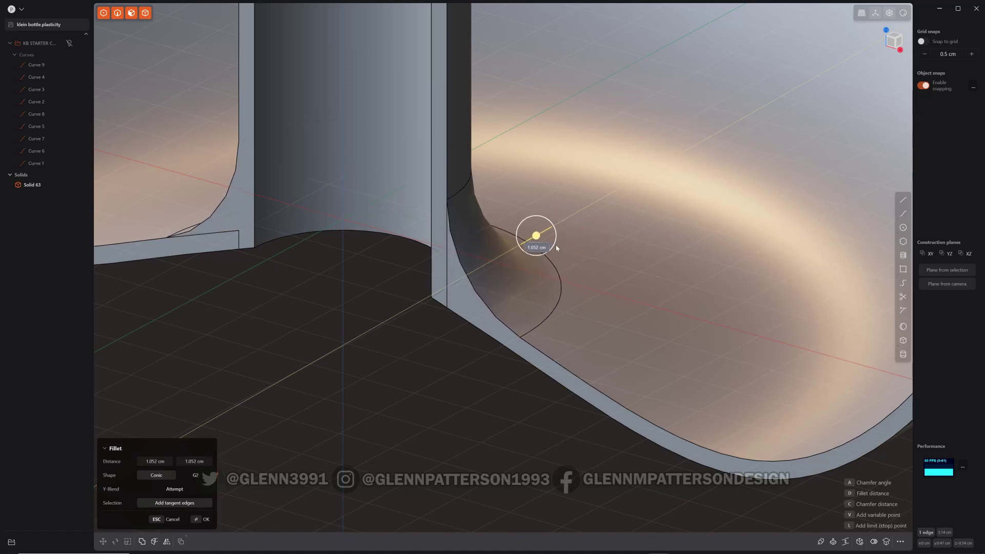
key(Return)
click(301, 235)
key(f)
drag(299, 231, 320, 277)
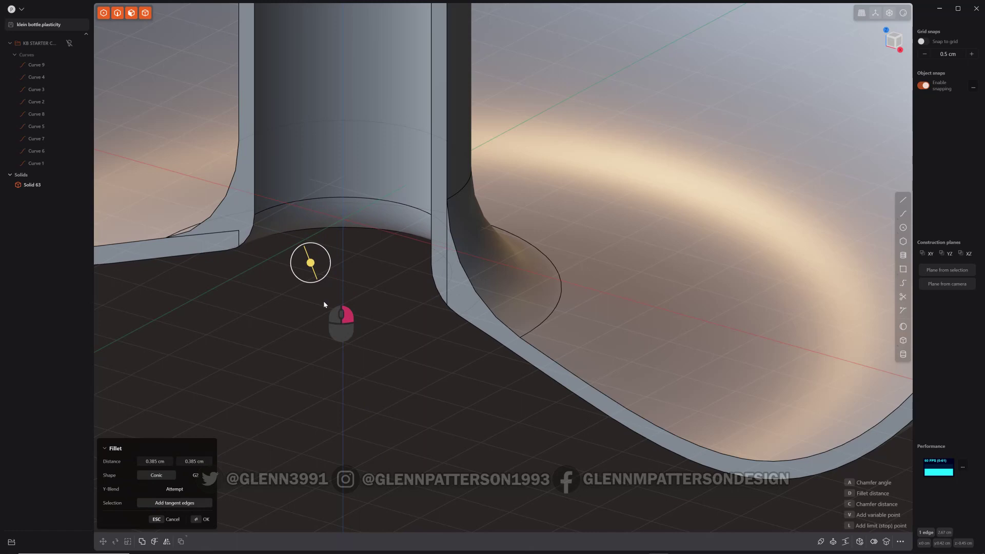
key(/)
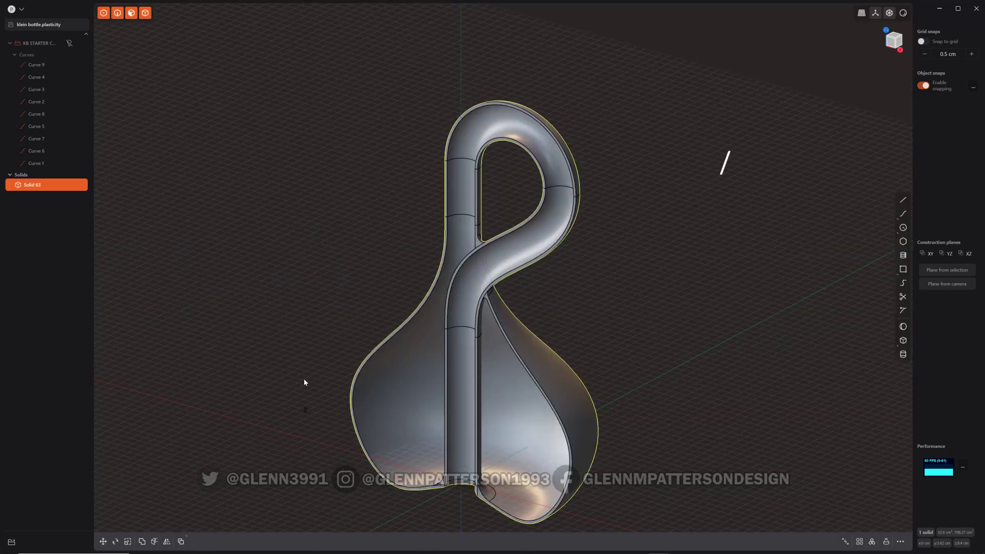
Step: Mirror Solid 63 with Alt+X, merging the halves into one closed Klein bottle
shift+middle_drag(303, 383, 313, 330)
click(268, 379)
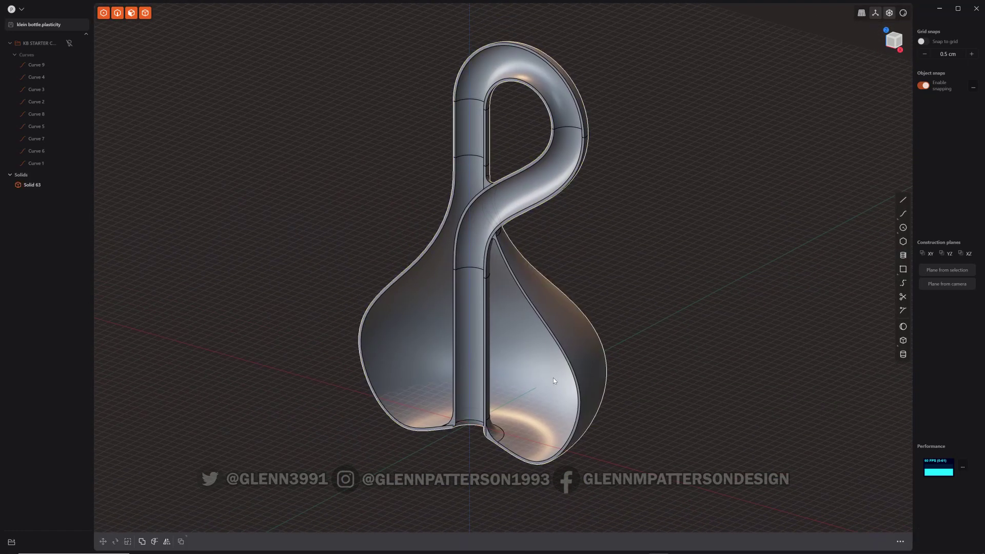
click(567, 339)
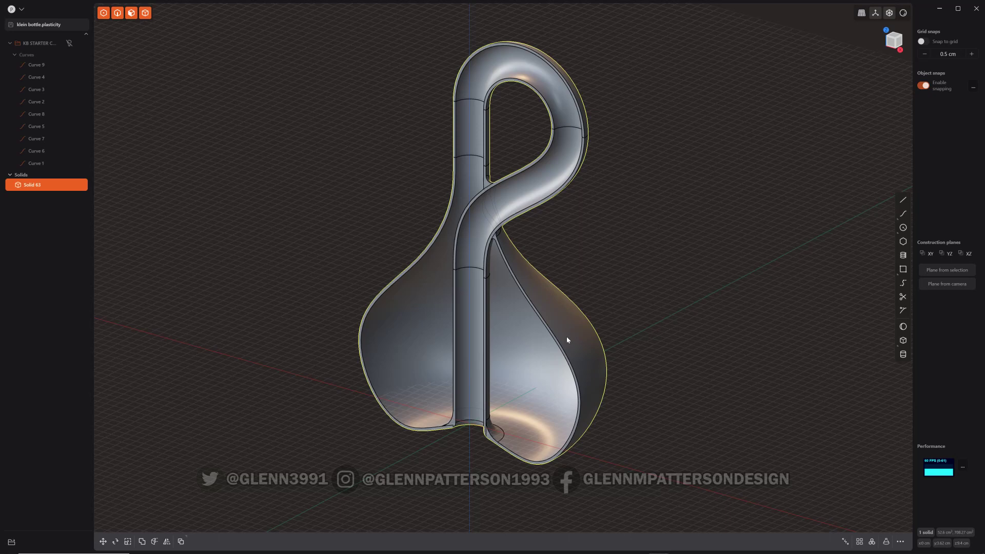
key(alt+x)
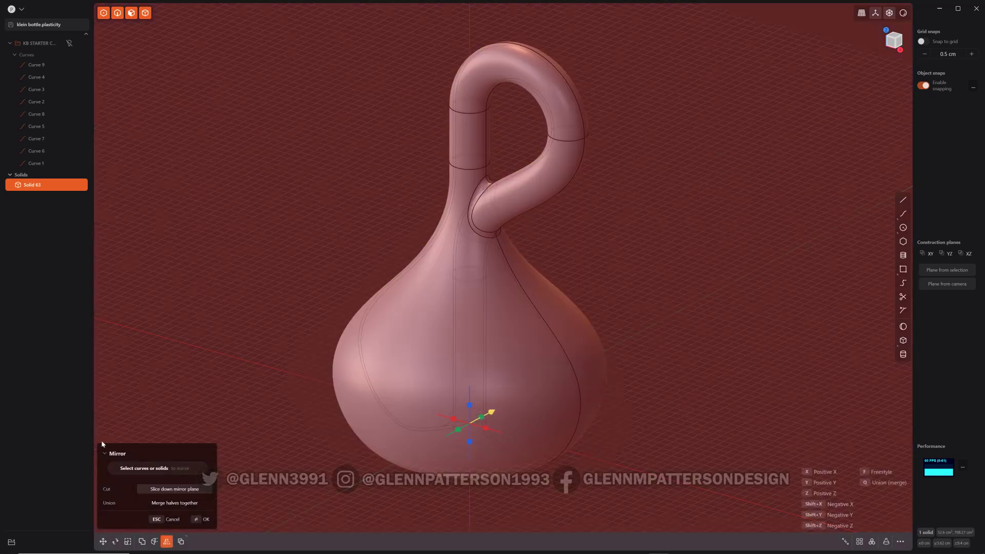
click(206, 519)
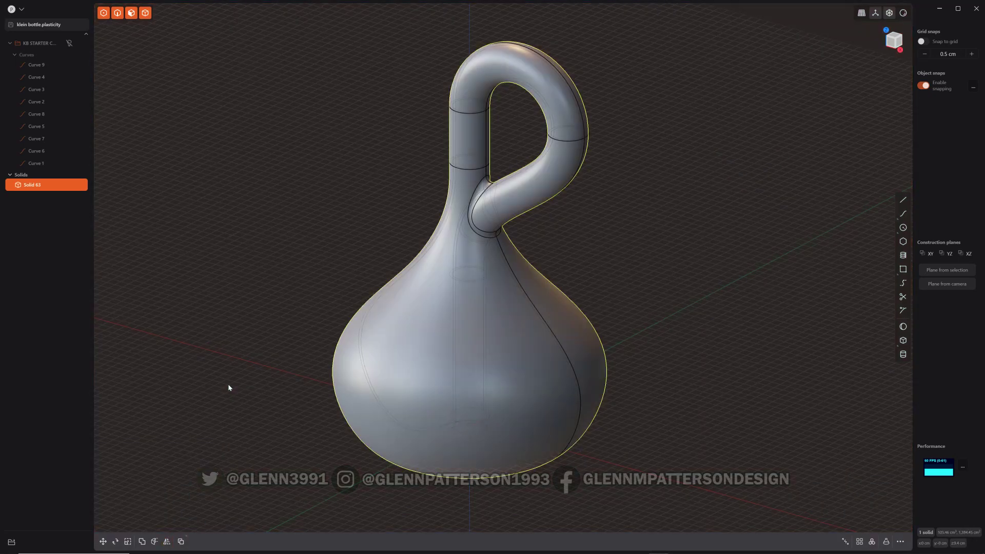
middle_drag(229, 417, 243, 387)
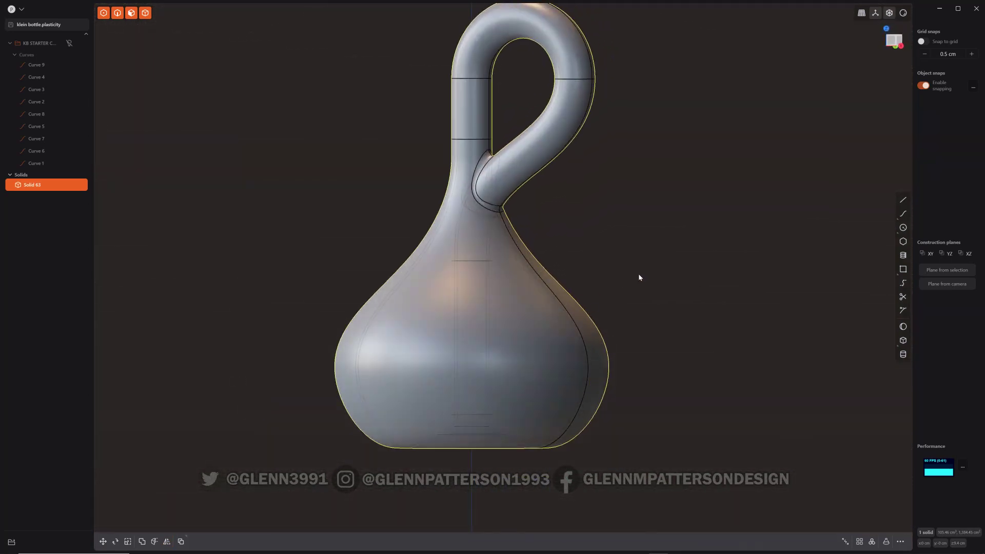
mouse_move(639, 277)
middle_down()
mouse_move(653, 320)
mouse_move(636, 287)
middle_up()
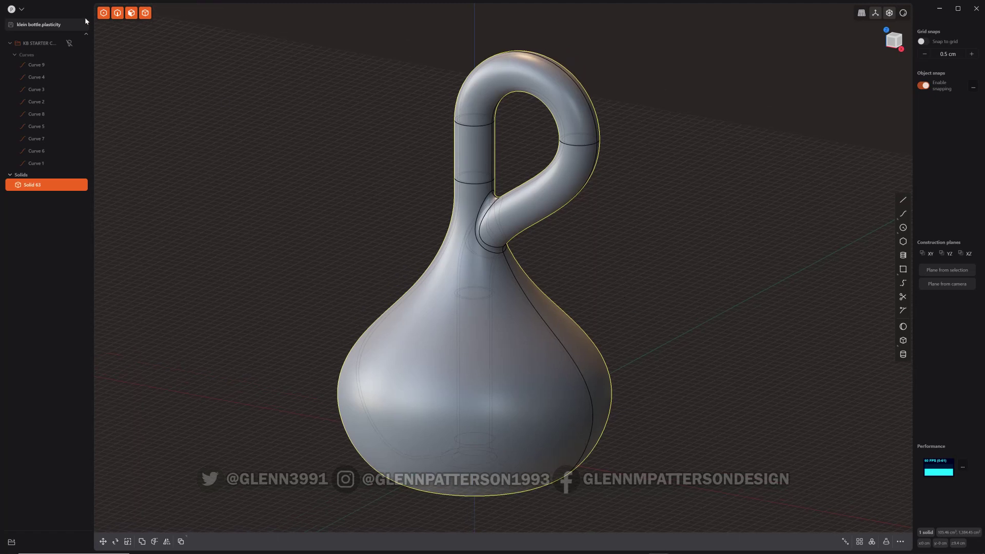
Step: Export the model in Wavefront OBJ format as KLIEN BOTTLE TEST8.obj
click(21, 9)
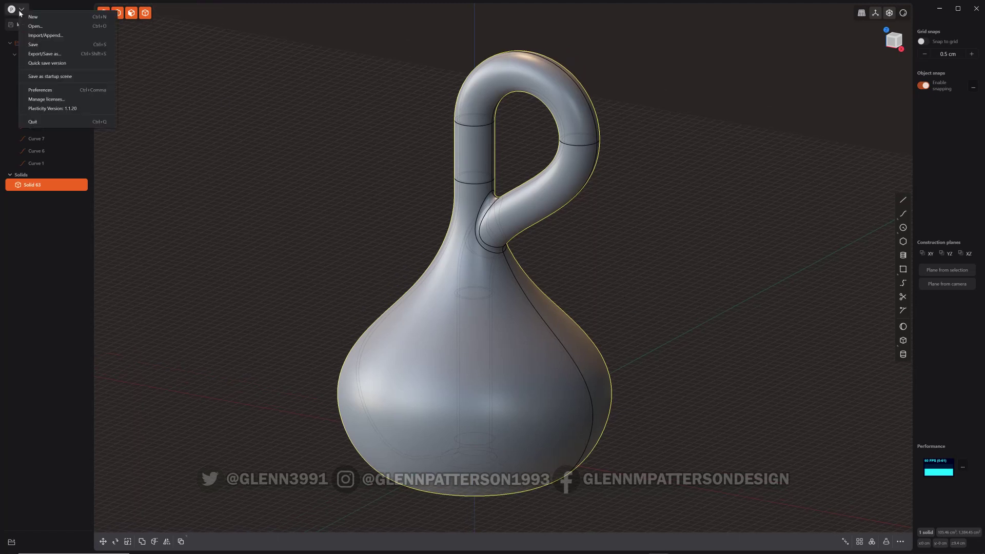
click(44, 55)
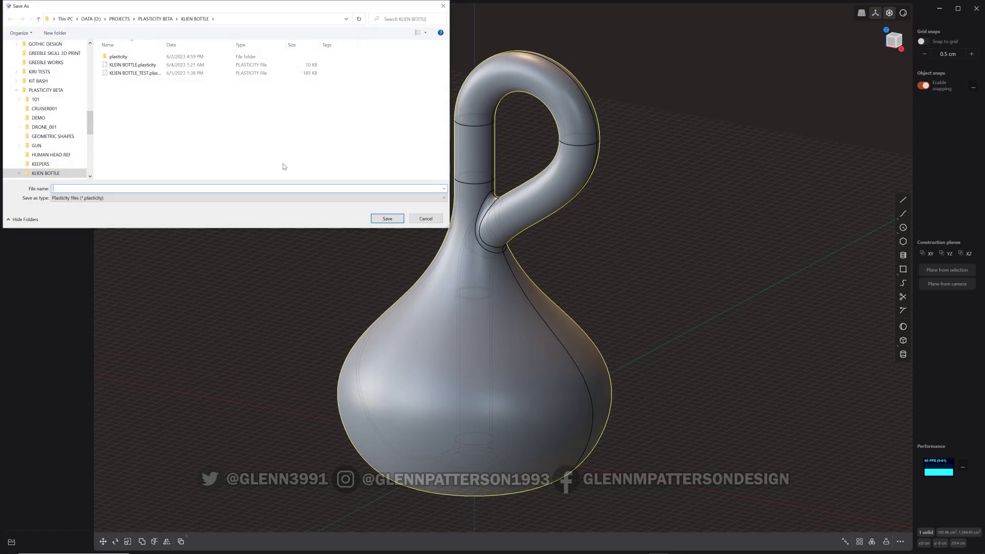
click(98, 199)
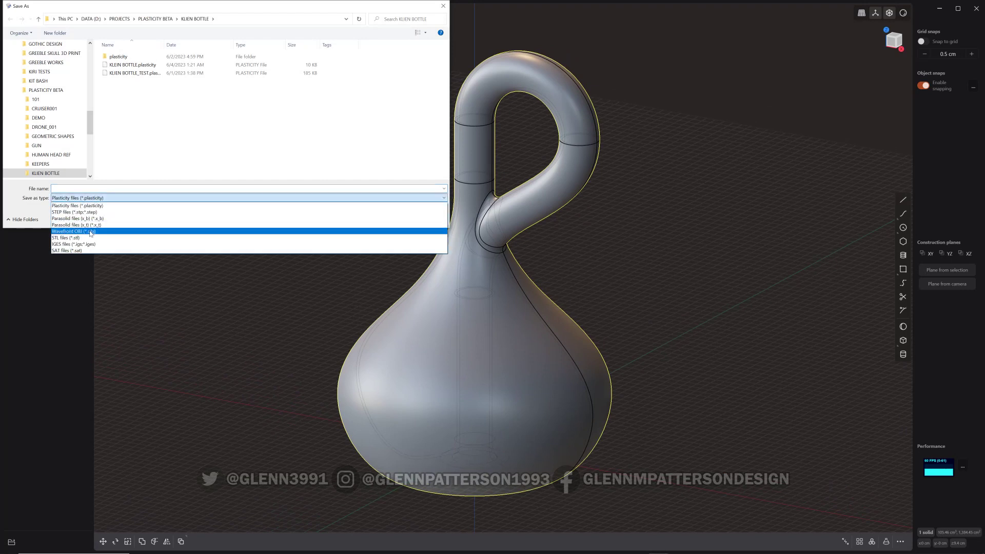
click(99, 239)
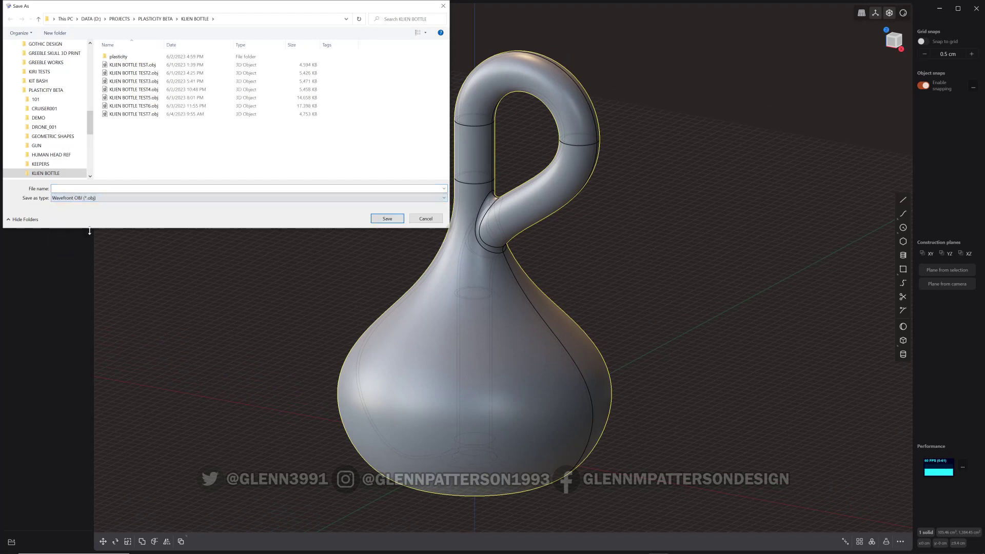
click(132, 115)
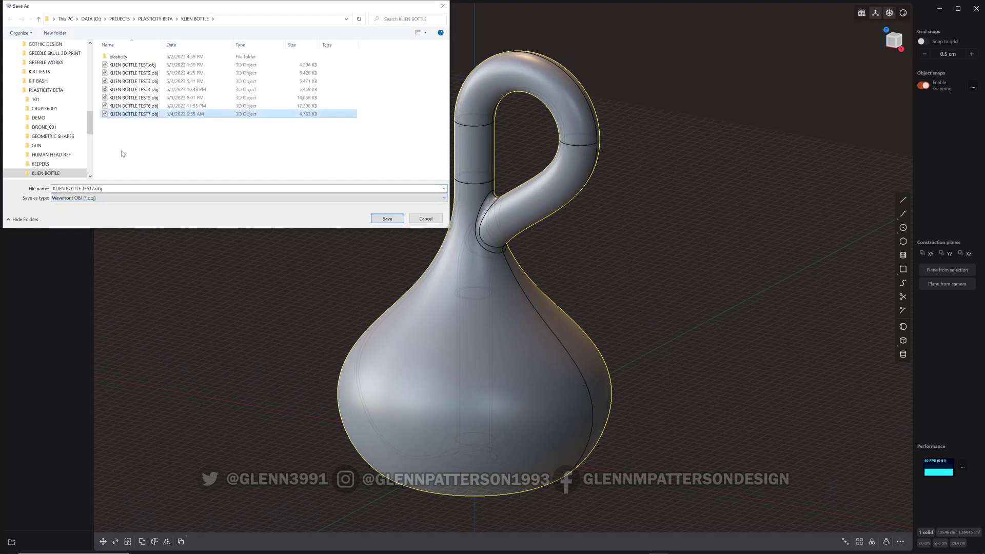
click(93, 188)
drag(91, 188, 95, 188)
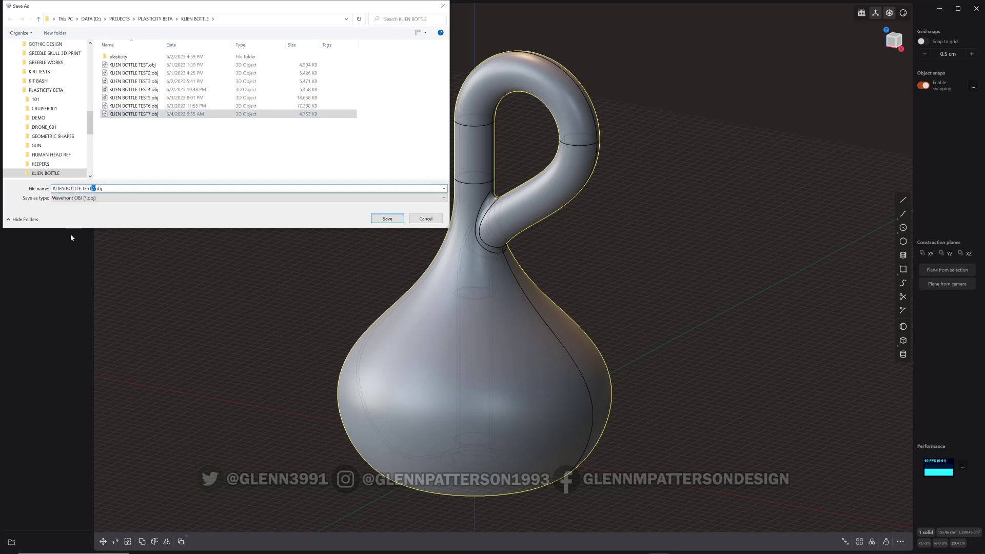
key(Left)
key(Delete)
text(8)
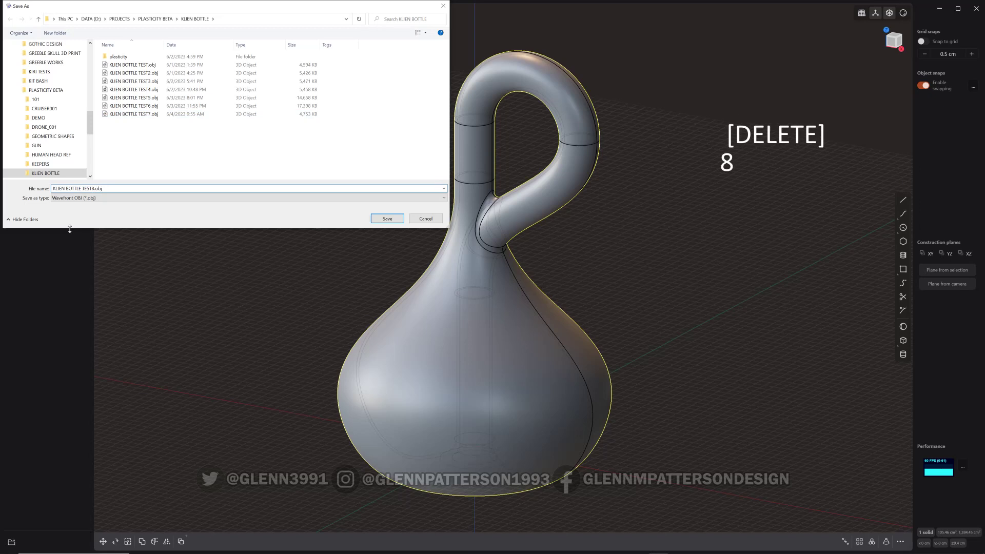
click(388, 220)
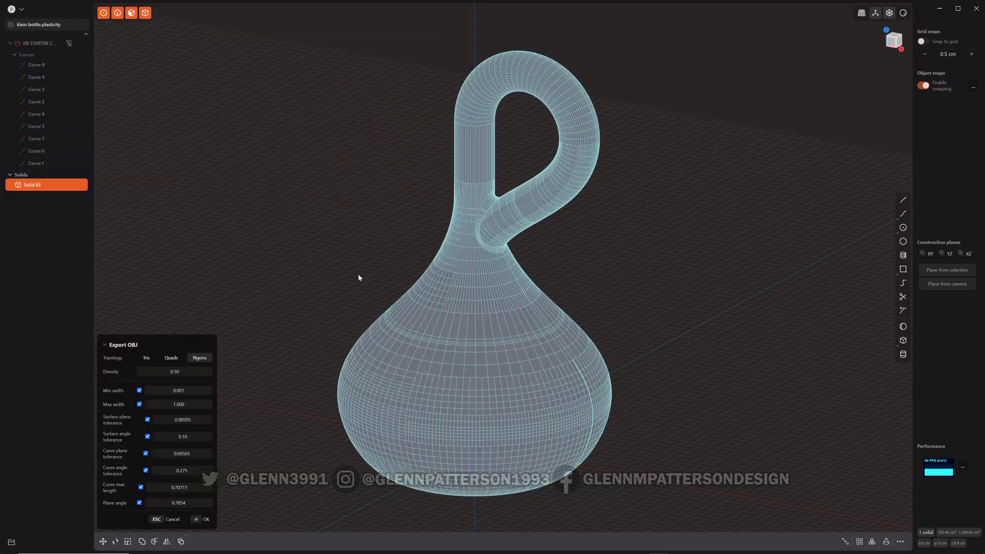
mouse_move(693, 369)
middle_down()
mouse_move(682, 345)
mouse_move(692, 372)
middle_up()
scroll(666, 340, up, 2)
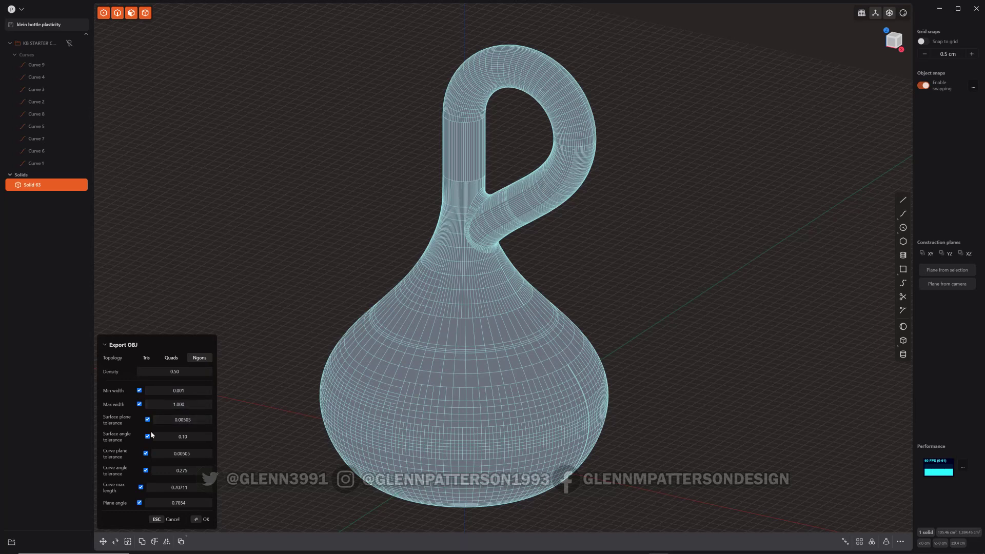
mouse_move(126, 441)
middle_drag(652, 276, 567, 387)
scroll(553, 407, up, 5)
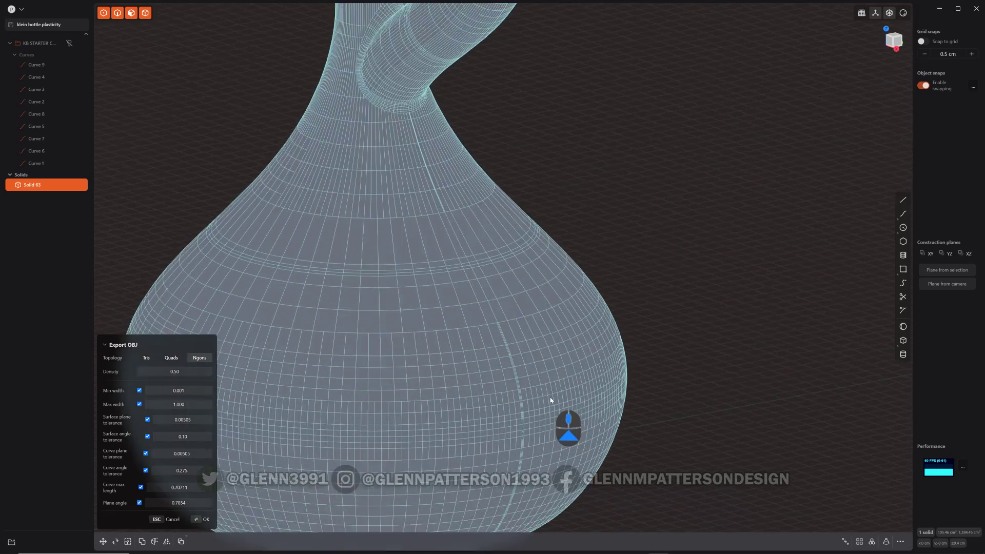
scroll(551, 400, up, 5)
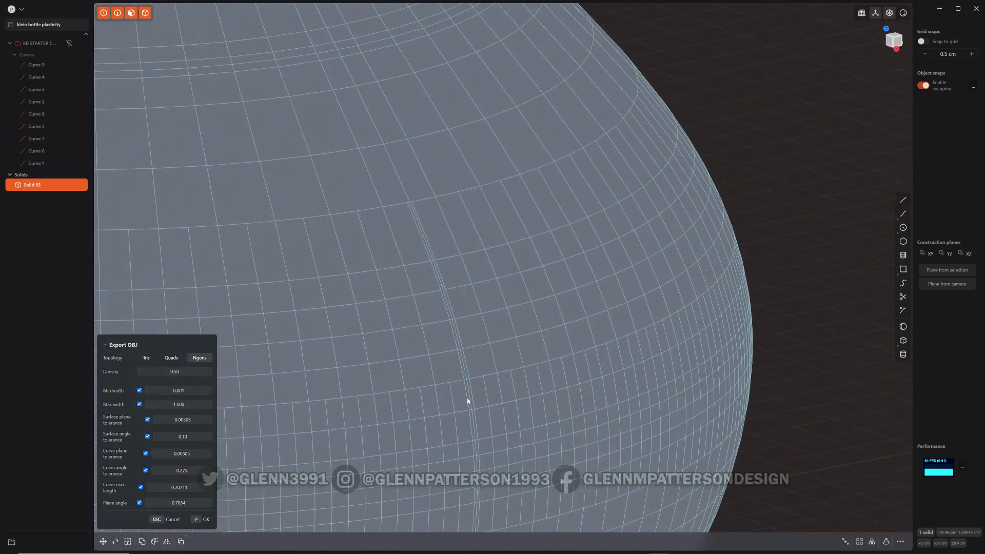
scroll(467, 400, down, 8)
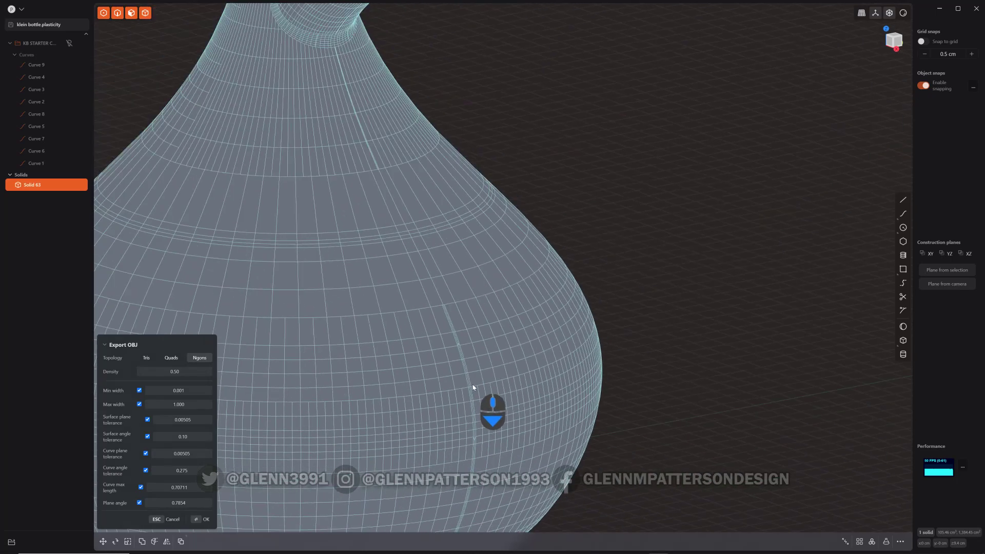
scroll(468, 384, down, 2)
middle_drag(406, 351, 545, 321)
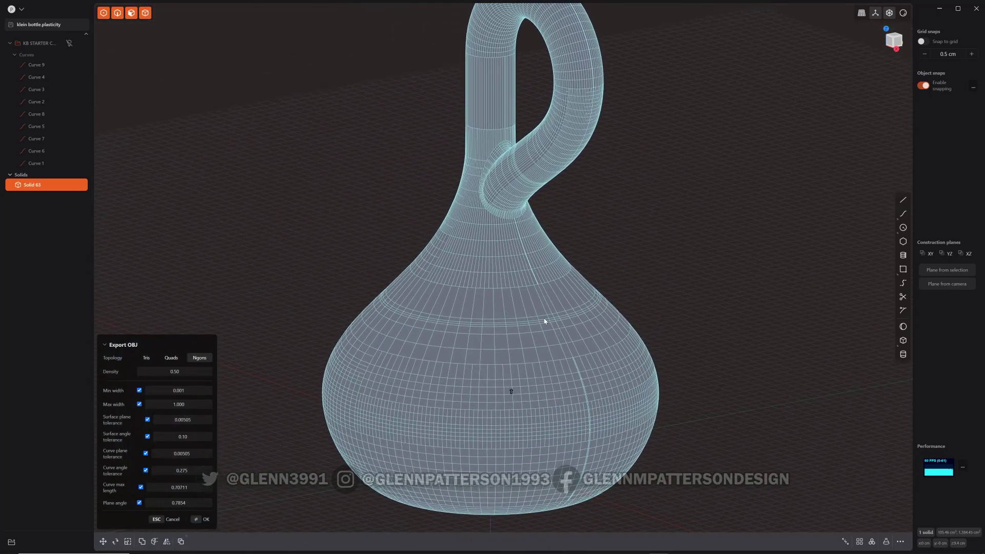
middle_drag(603, 221, 630, 234)
scroll(636, 243, down, 4)
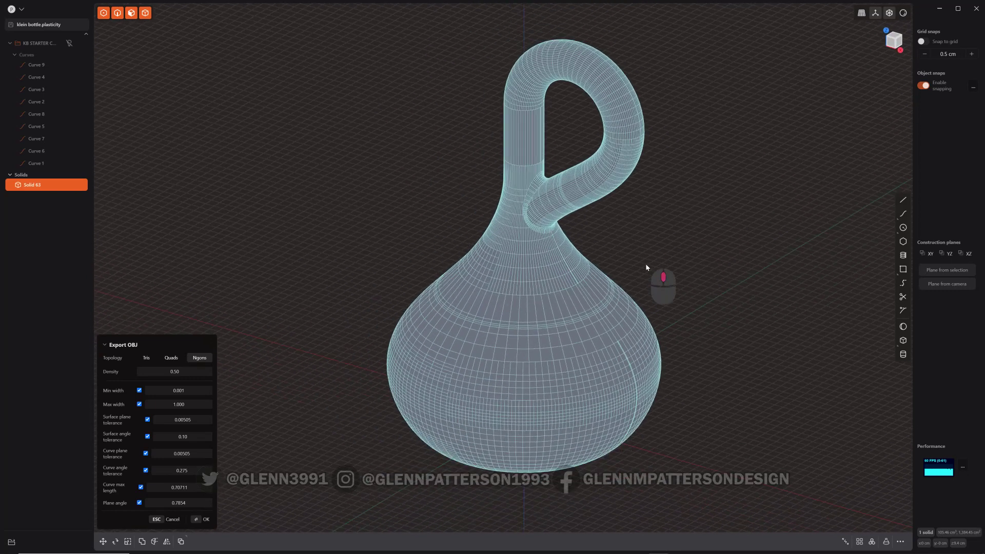
middle_drag(647, 266, 654, 253)
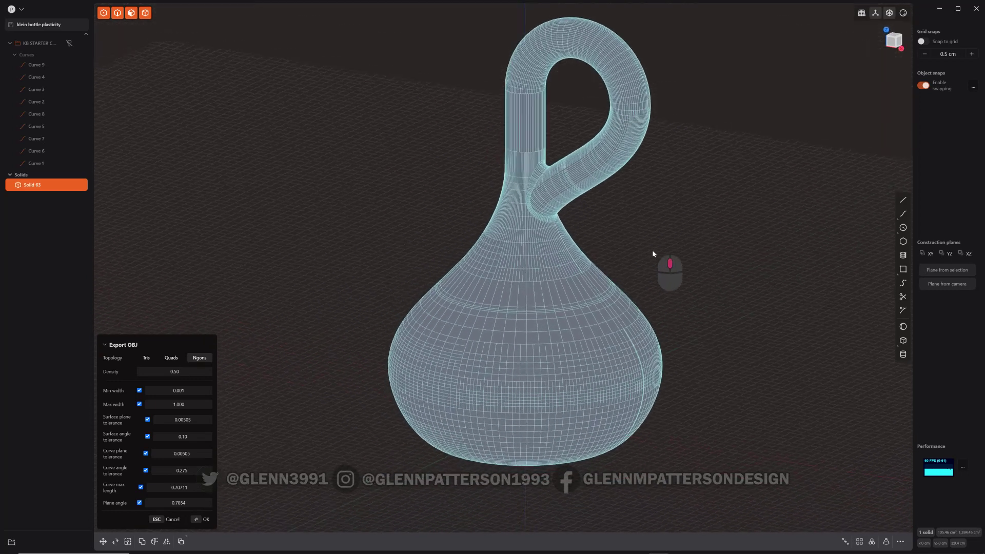
Step: Accept the Export OBJ panel's default mesh settings at density 0.50
click(205, 520)
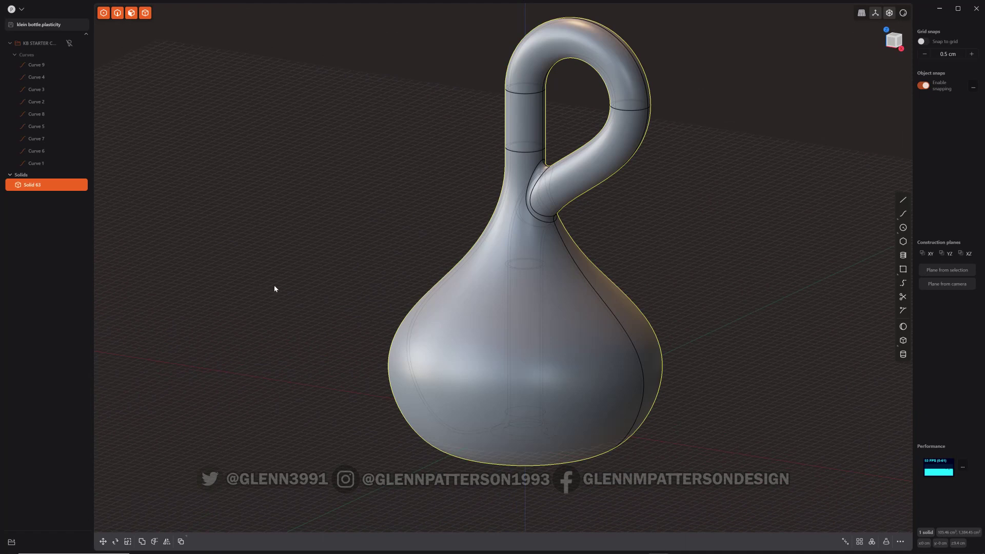
mouse_move(274, 289)
shift+middle_down()
mouse_move(299, 290)
mouse_move(286, 304)
shift+middle_up()
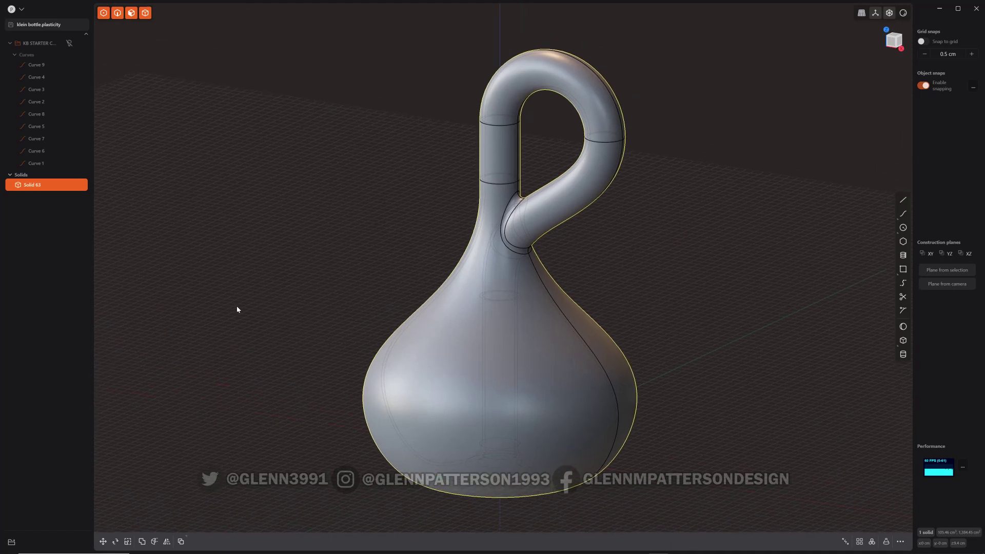